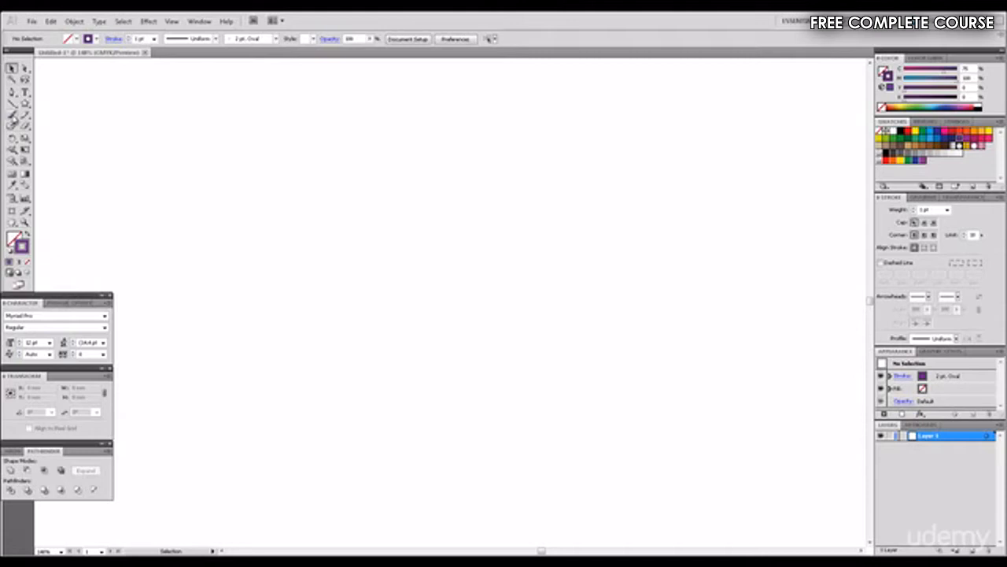
Step: Paint a vertical wavy stroke about 19 mm wide and 73 mm tall with the Paintbrush tool, and place a copy to its right
{"action": "left_click", "coordinate": [12, 115]}
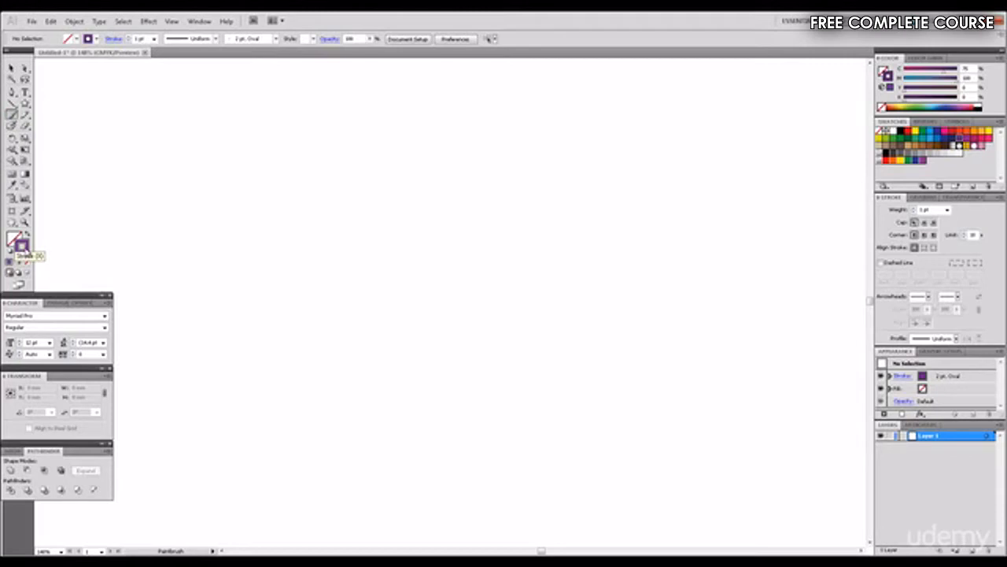
{"action": "left_click", "coordinate": [22, 248]}
{"action": "mouse_move", "coordinate": [469, 171]}
{"action": "left_mouse_down"}
{"action": "mouse_move", "coordinate": [456, 191]}
{"action": "mouse_move", "coordinate": [477, 229]}
{"action": "mouse_move", "coordinate": [474, 259]}
{"action": "mouse_move", "coordinate": [441, 293]}
{"action": "mouse_move", "coordinate": [462, 334]}
{"action": "left_mouse_up"}
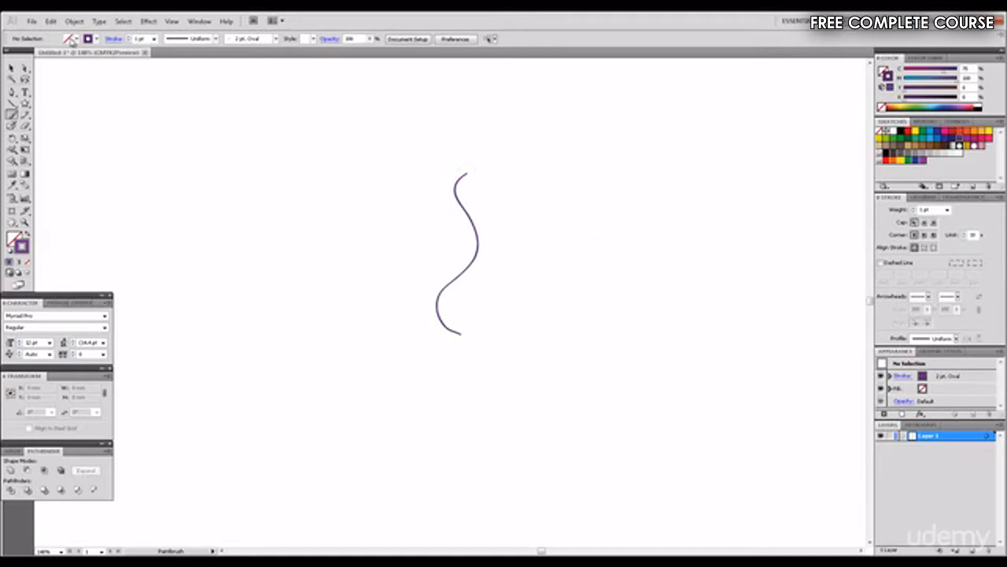
{"action": "left_click", "coordinate": [12, 68]}
{"action": "mouse_move", "coordinate": [410, 160]}
{"action": "left_mouse_down"}
{"action": "mouse_move", "coordinate": [465, 224]}
{"action": "mouse_move", "coordinate": [596, 229]}
{"action": "mouse_move", "coordinate": [593, 220]}
{"action": "left_mouse_up"}
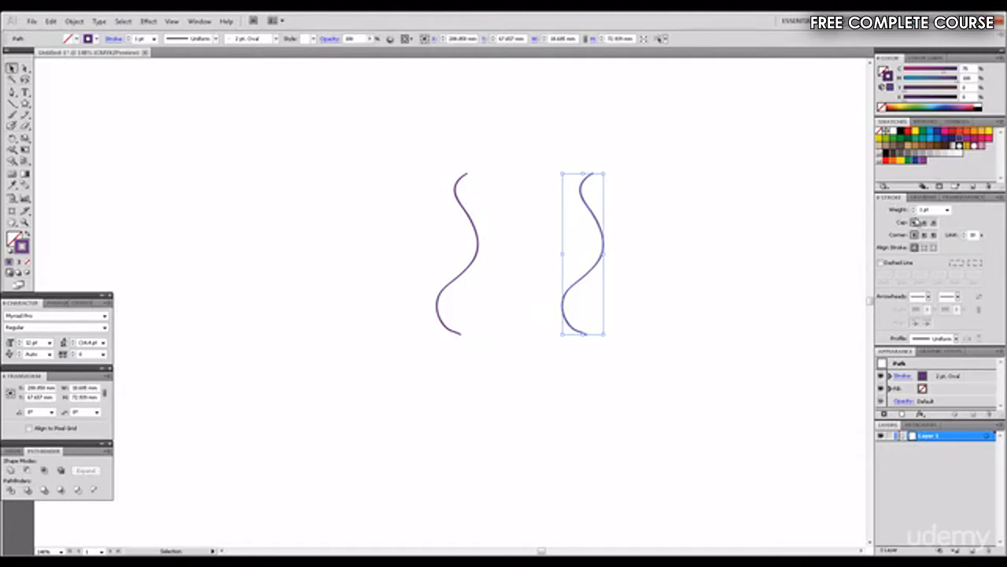
Step: Set the copied wavy stroke's weight to 9 pt and paint another wavy stroke to its right with the same weight
{"action": "left_click", "coordinate": [948, 212]}
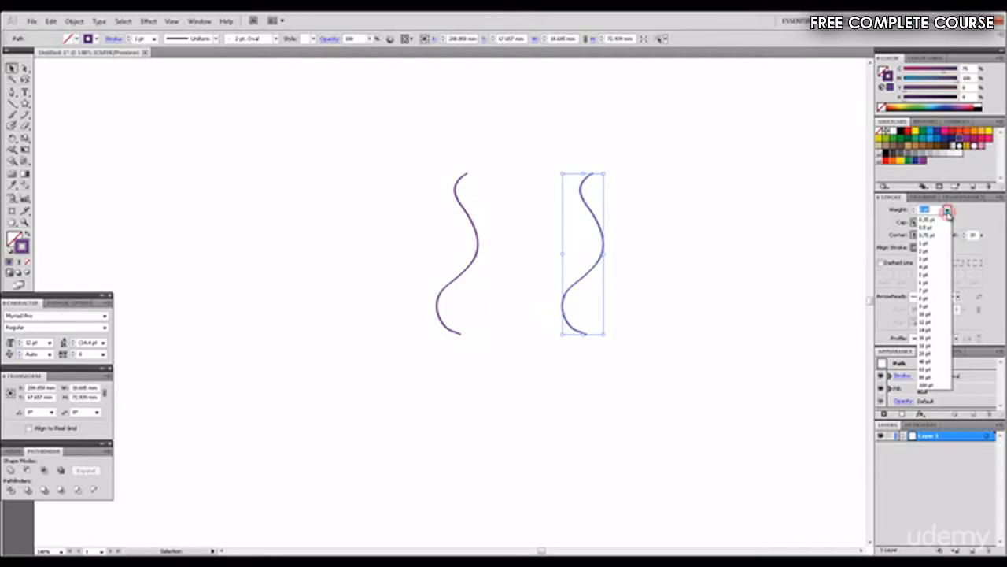
{"action": "left_click", "coordinate": [950, 307]}
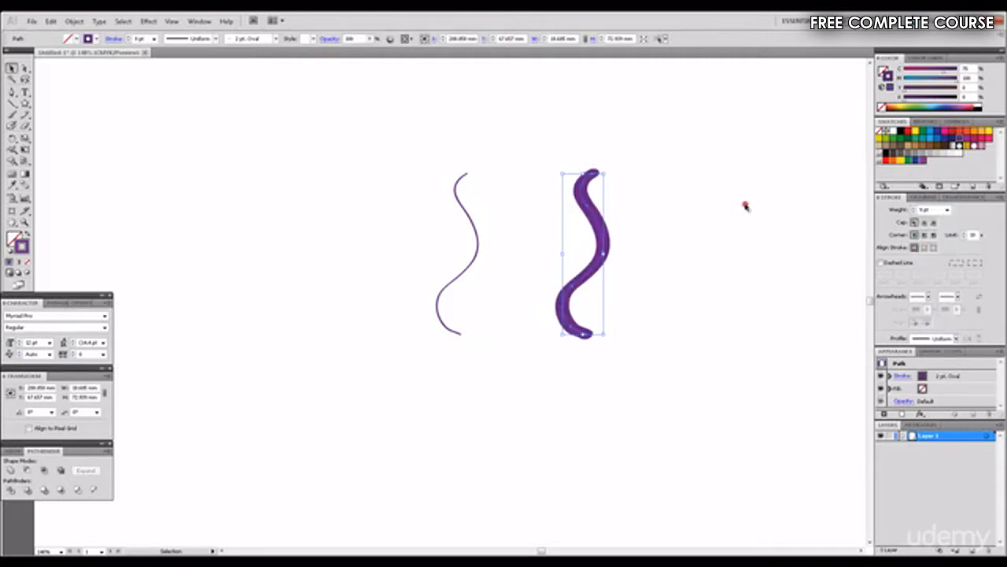
{"action": "left_click", "coordinate": [745, 206]}
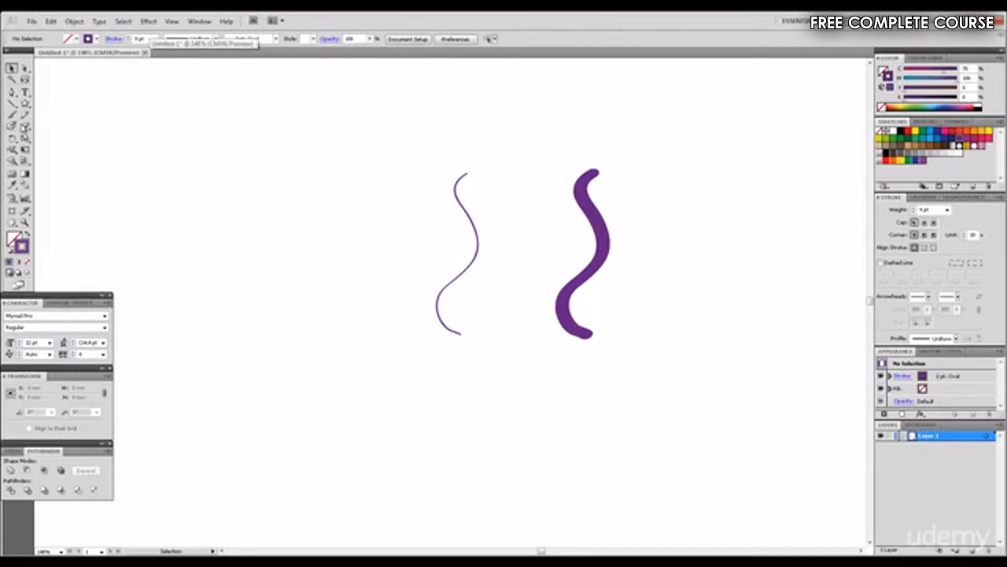
{"action": "left_click", "coordinate": [12, 114]}
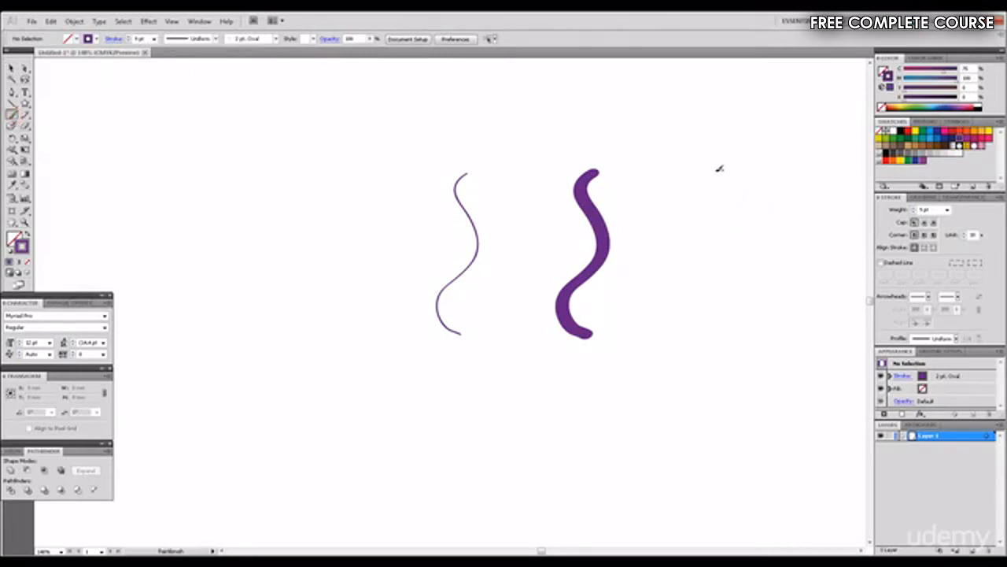
{"action": "mouse_move", "coordinate": [719, 167]}
{"action": "left_mouse_down"}
{"action": "mouse_move", "coordinate": [706, 208]}
{"action": "mouse_move", "coordinate": [740, 260]}
{"action": "mouse_move", "coordinate": [684, 326]}
{"action": "left_mouse_up"}
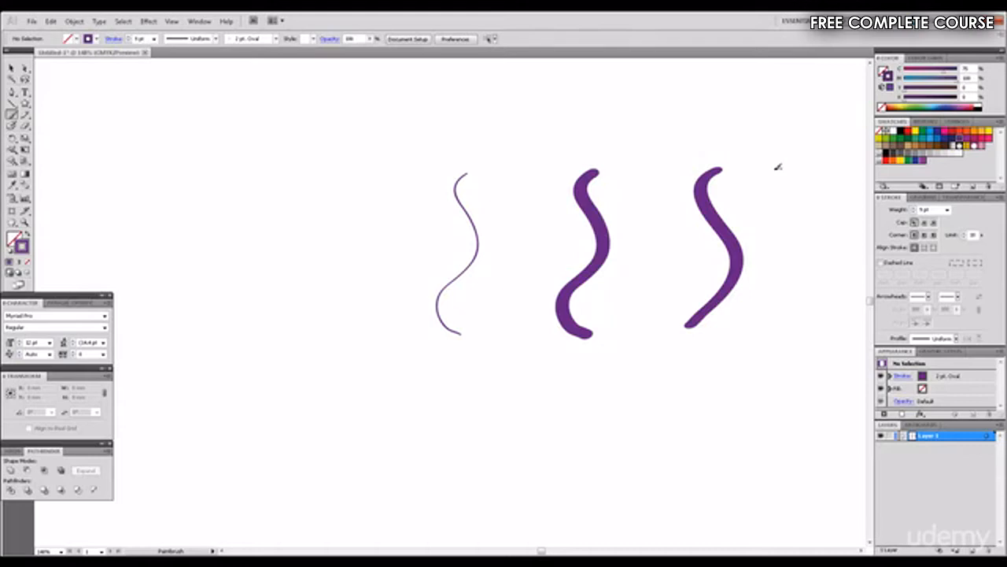
Step: Delete all three wavy strokes from the artboard
{"action": "left_click", "coordinate": [12, 68]}
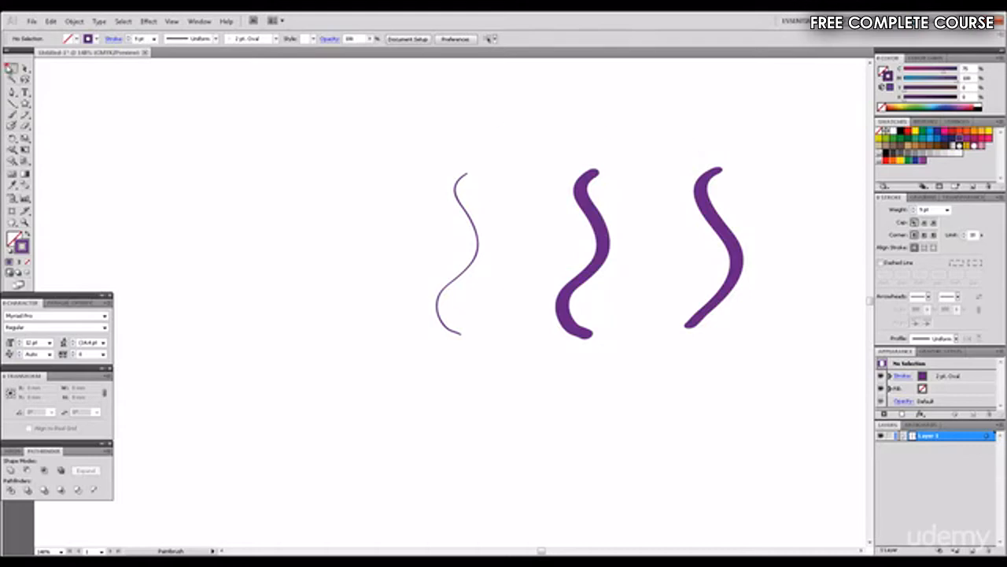
{"action": "left_click", "coordinate": [382, 142]}
{"action": "key", "text": "ctrl+a"}
{"action": "key", "text": "Delete"}
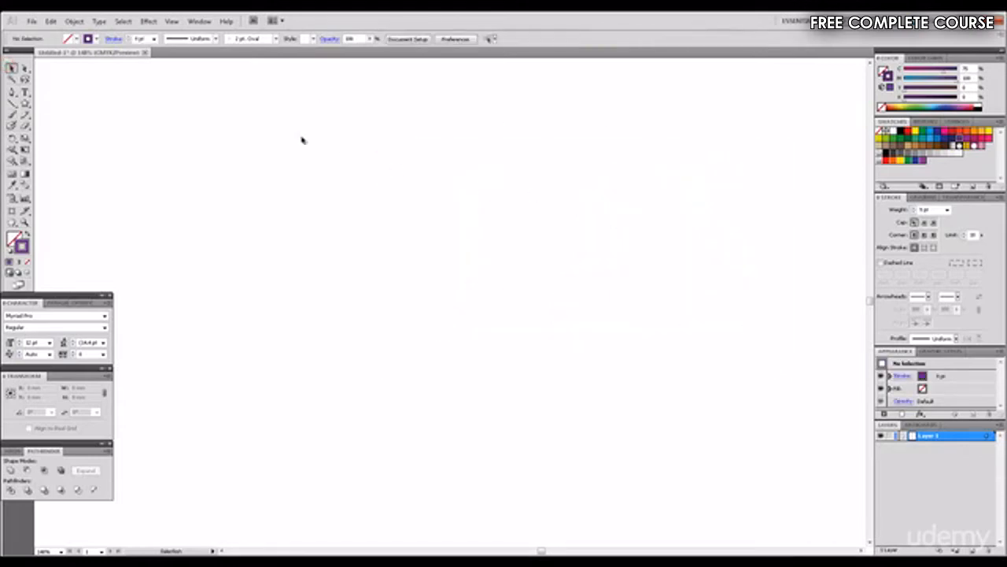
Step: Draw a vertical wavy path about 20 mm wide and 94 mm tall with the Pencil tool and set its stroke weight to 1 pt
{"action": "left_click", "coordinate": [24, 119]}
{"action": "left_click", "coordinate": [25, 115]}
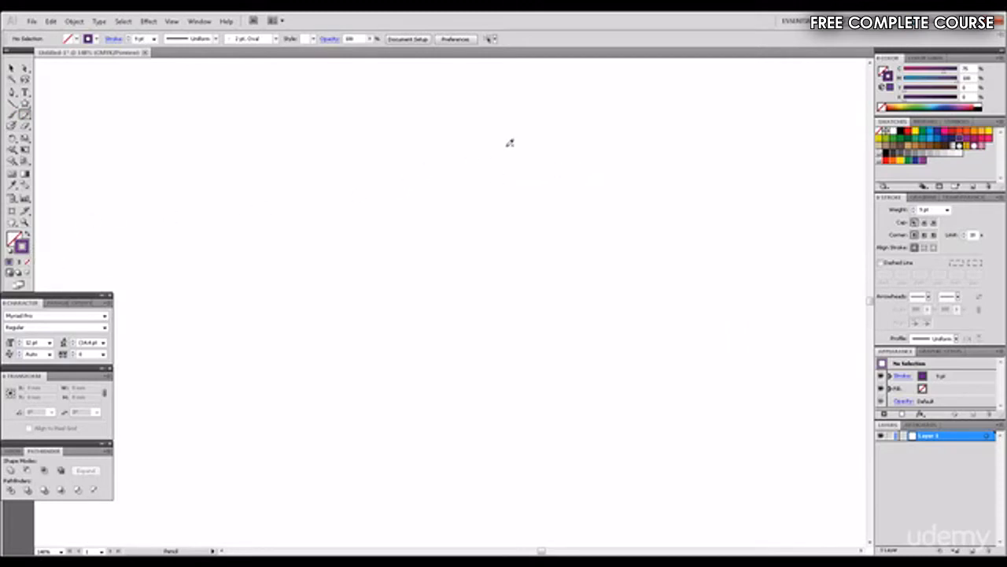
{"action": "mouse_move", "coordinate": [508, 145]}
{"action": "left_mouse_down"}
{"action": "mouse_move", "coordinate": [502, 173]}
{"action": "mouse_move", "coordinate": [528, 211]}
{"action": "mouse_move", "coordinate": [504, 256]}
{"action": "mouse_move", "coordinate": [519, 355]}
{"action": "left_mouse_up"}
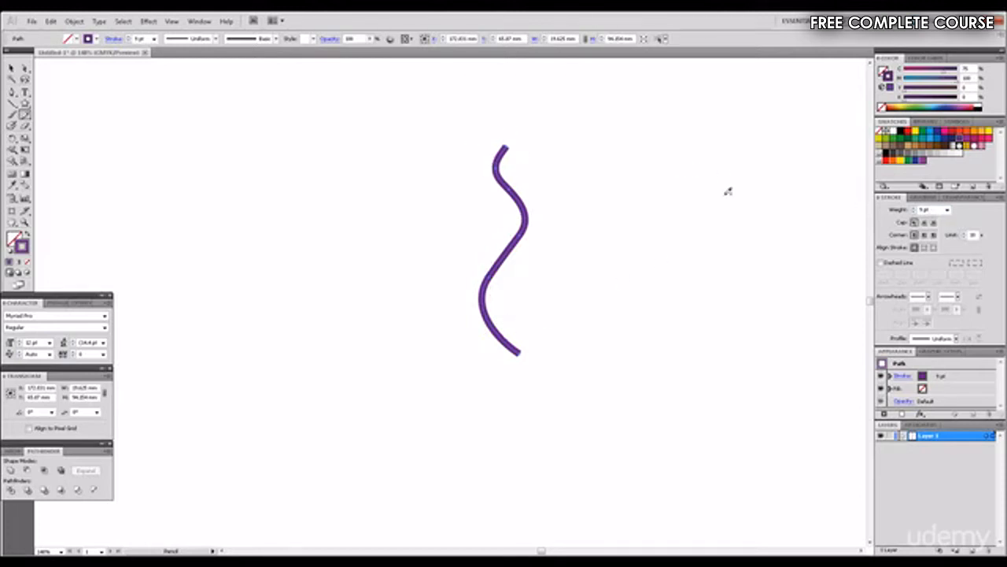
{"action": "left_click", "coordinate": [948, 211]}
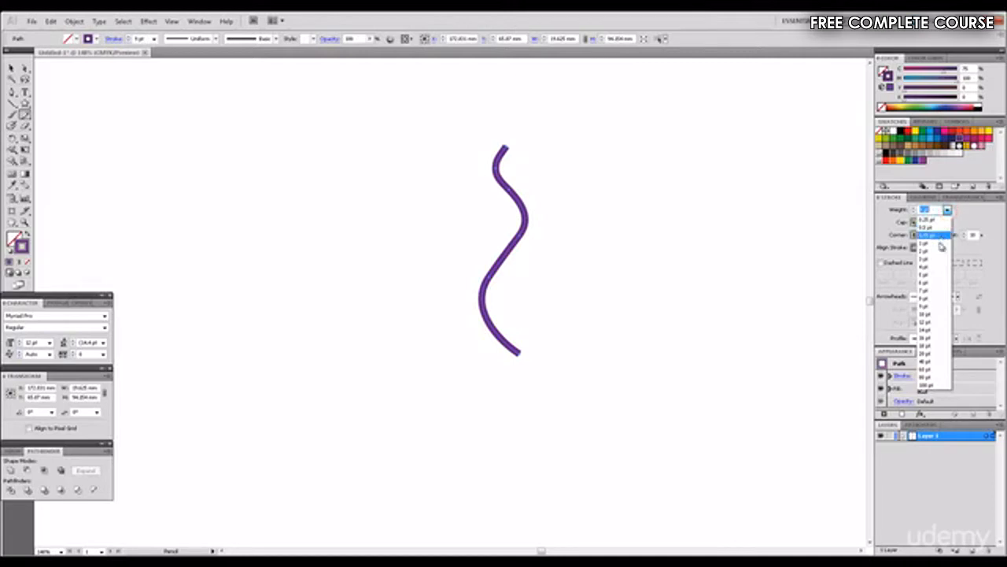
{"action": "left_click", "coordinate": [930, 240]}
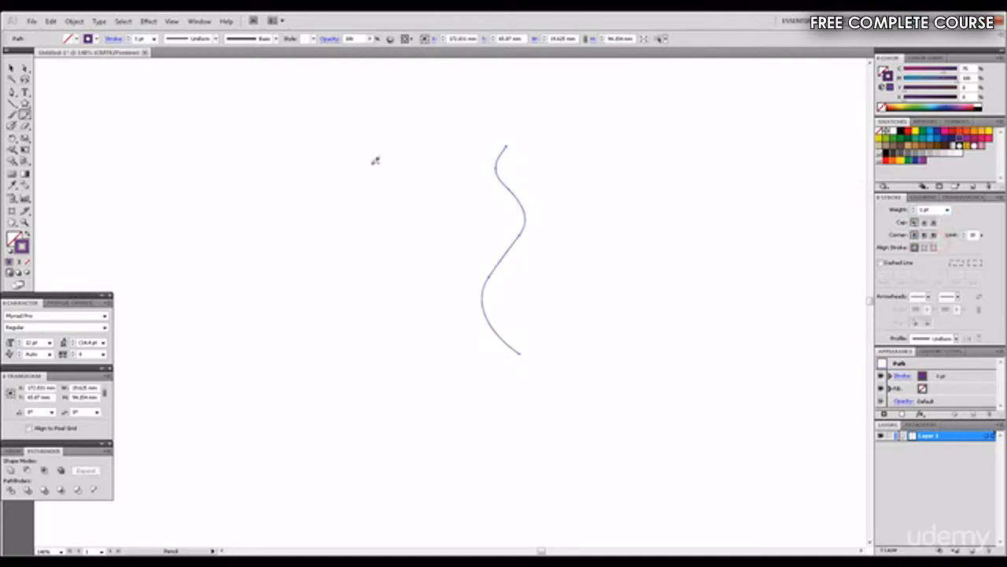
Step: Draw a second wavy Pencil path about 27 mm wide and 72 mm tall to the left of the first, and deselect it
{"action": "left_click", "coordinate": [331, 156]}
{"action": "mouse_move", "coordinate": [331, 154]}
{"action": "left_mouse_down"}
{"action": "mouse_move", "coordinate": [337, 248]}
{"action": "mouse_move", "coordinate": [382, 310]}
{"action": "left_mouse_up"}
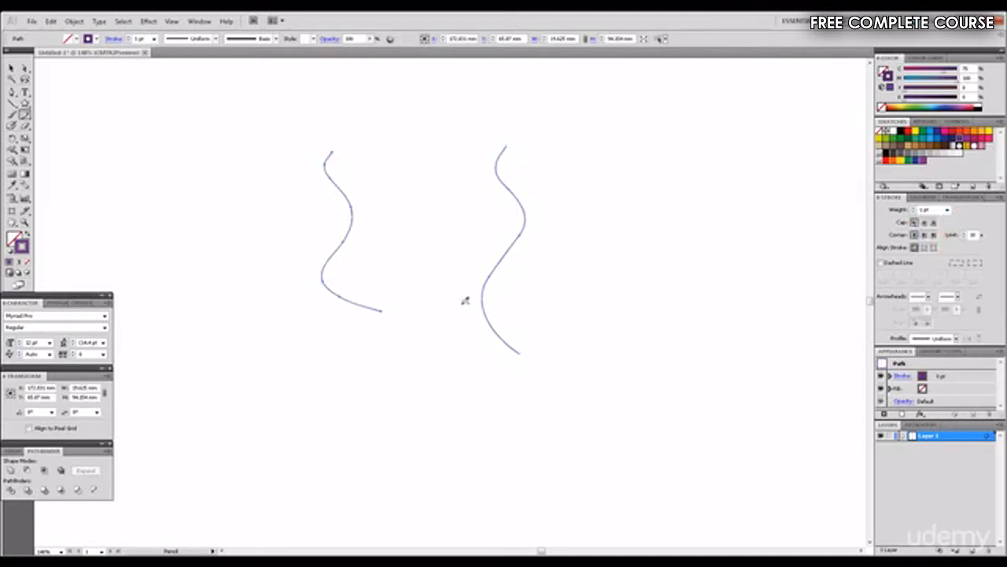
{"action": "left_click", "coordinate": [12, 69]}
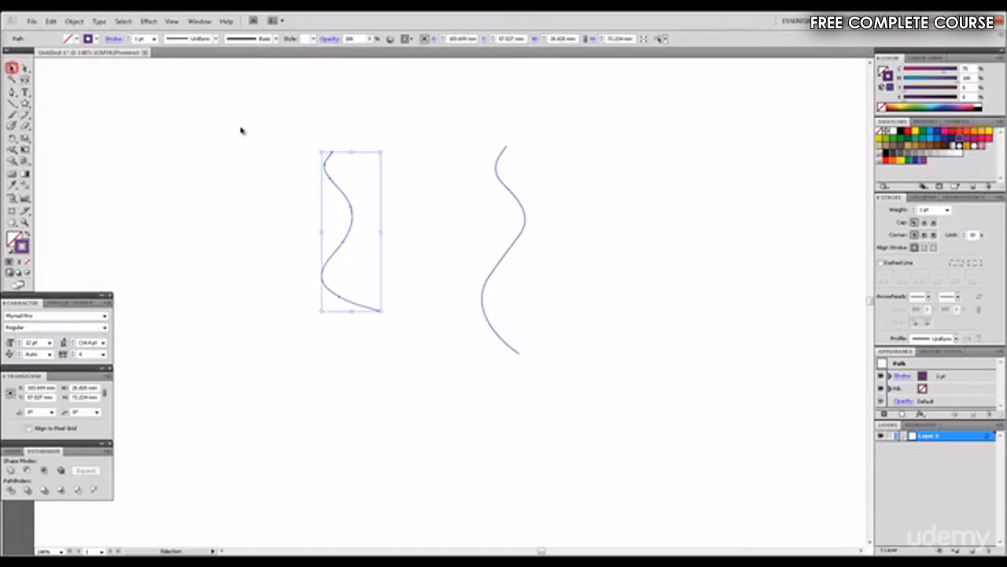
{"action": "left_click", "coordinate": [241, 127]}
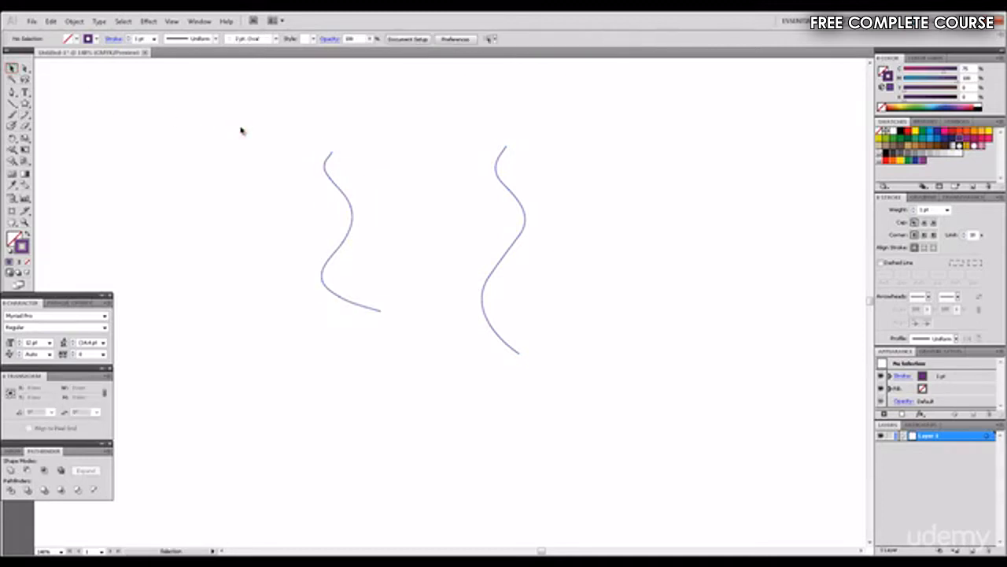
Step: Open the Artistic_Paintbrush brush library
{"action": "left_click", "coordinate": [200, 22]}
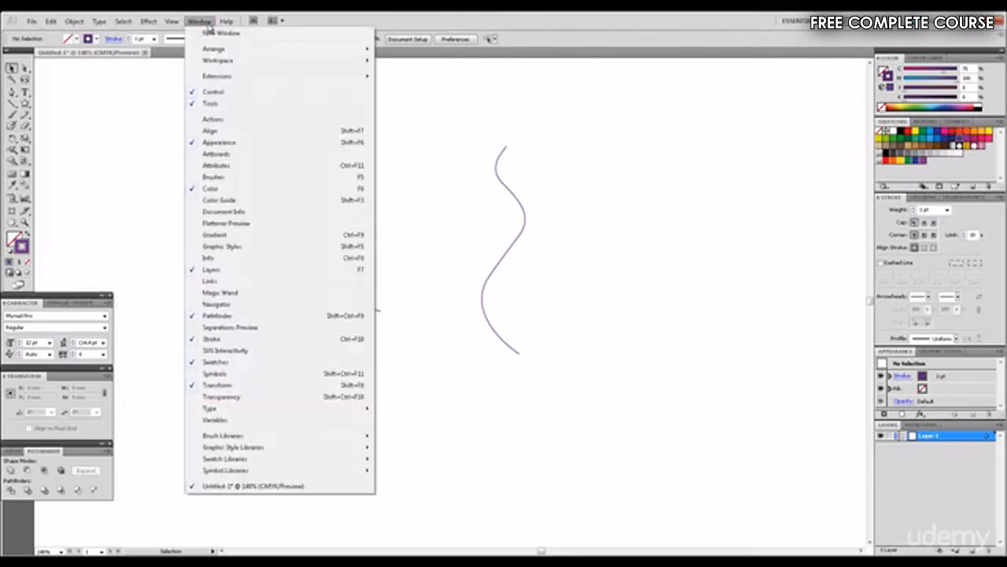
{"action": "mouse_move", "coordinate": [358, 460]}
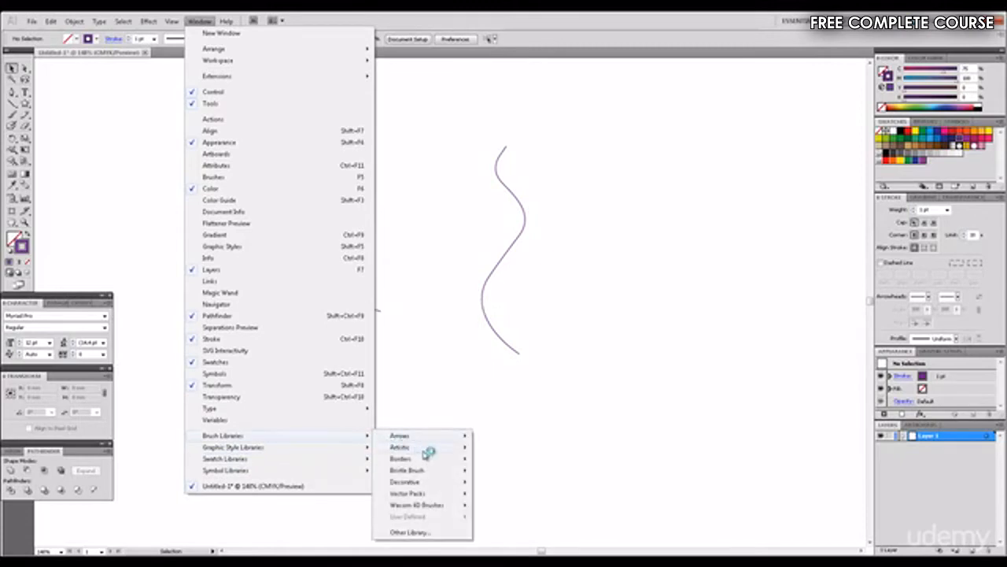
{"action": "mouse_move", "coordinate": [428, 452]}
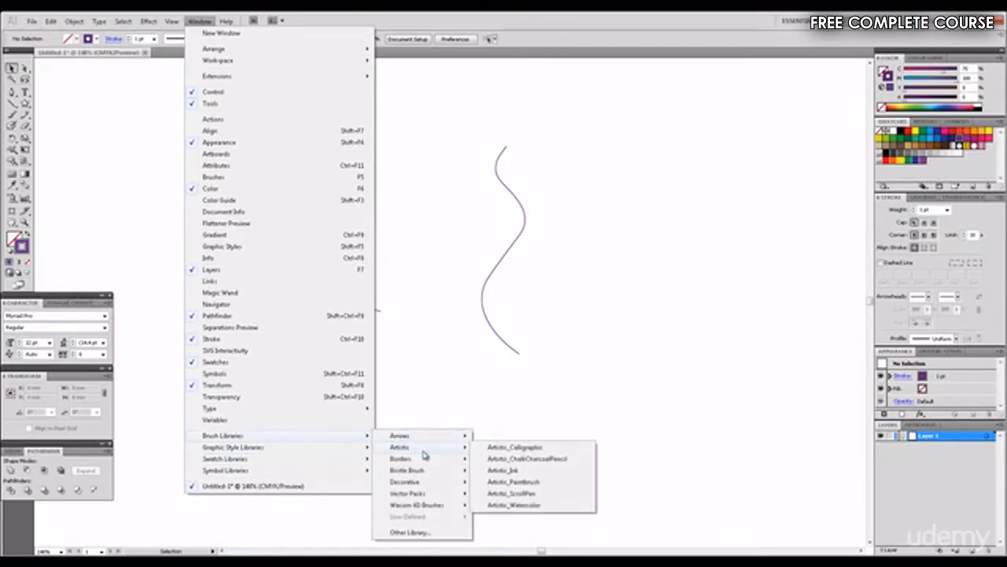
{"action": "left_click", "coordinate": [565, 485]}
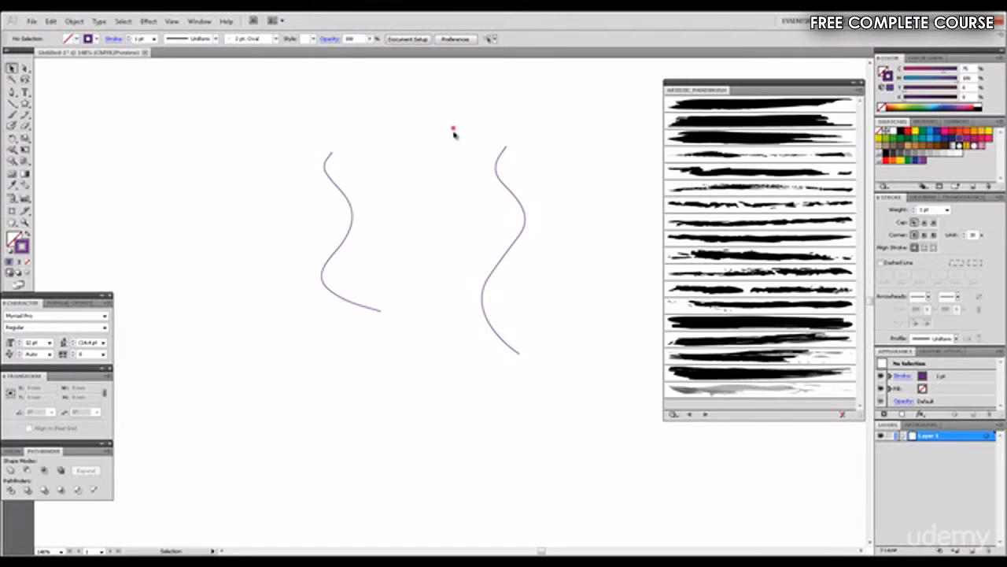
Step: Try the first two Artistic_Paintbrush brushes on the taller wavy path, then apply the third brush and deselect the path
{"action": "left_click_drag", "start_coordinate": [454, 128], "coordinate": [574, 373]}
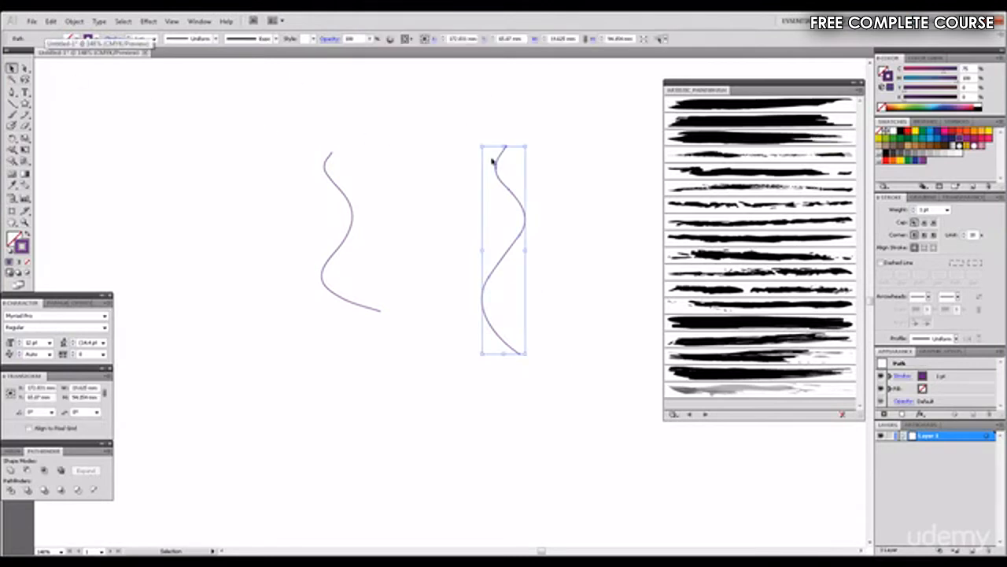
{"action": "left_click", "coordinate": [760, 105]}
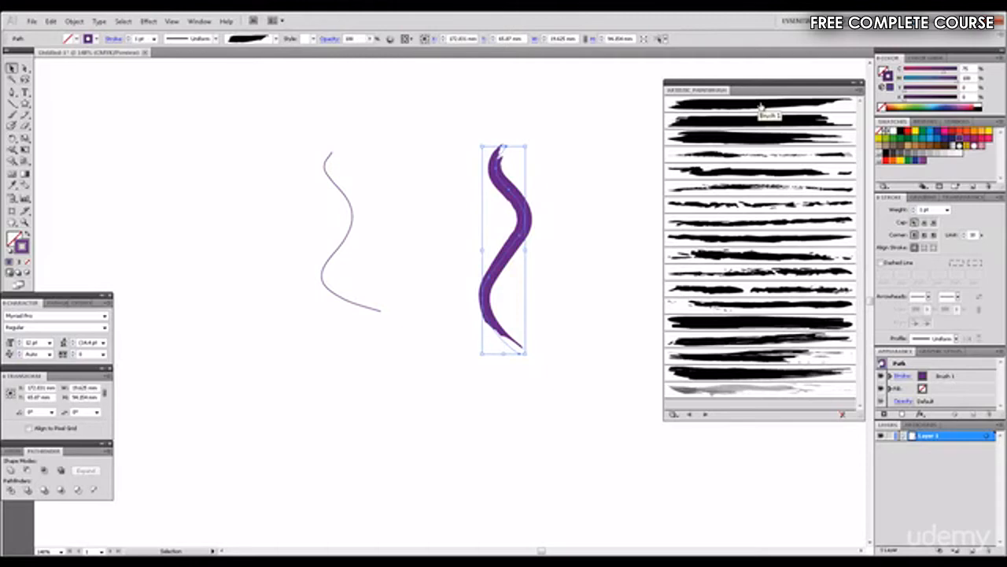
{"action": "left_click", "coordinate": [759, 126]}
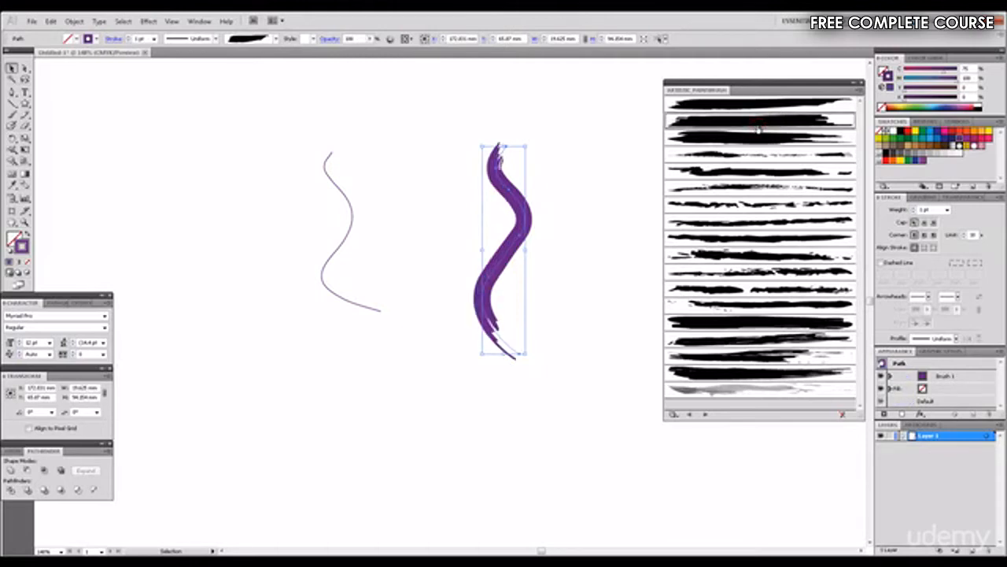
{"action": "left_click", "coordinate": [755, 145]}
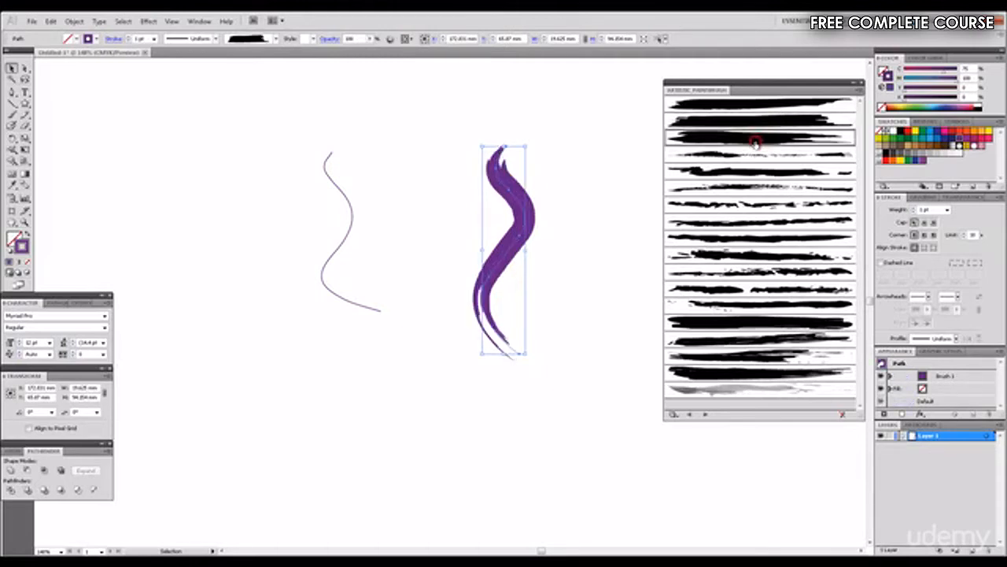
{"action": "left_click", "coordinate": [227, 117]}
Step: Paint two wavy strokes to the left of the thin path with the Paintbrush tool, using the third Artistic_Paintbrush brush
{"action": "left_click", "coordinate": [777, 142]}
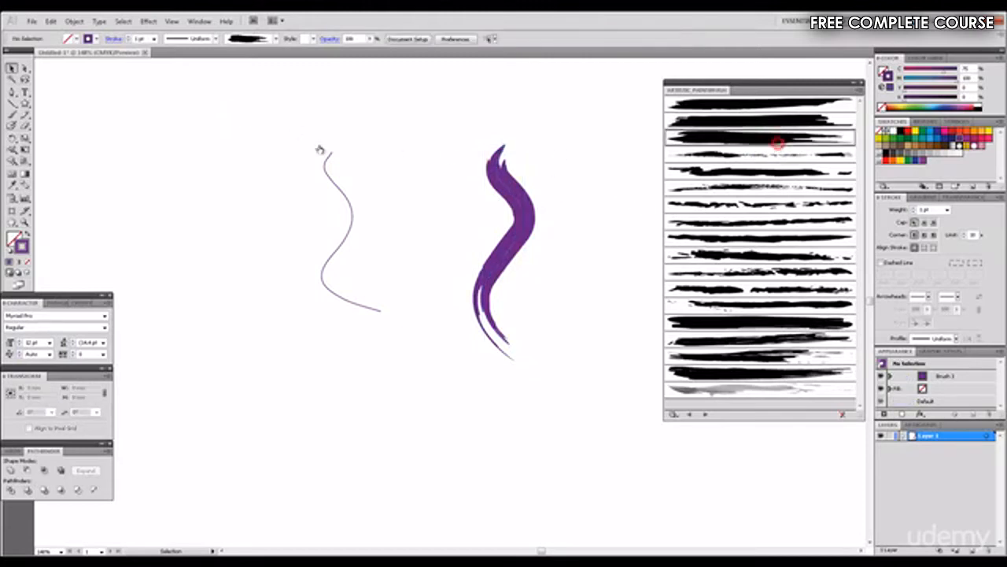
{"action": "left_click", "coordinate": [12, 114]}
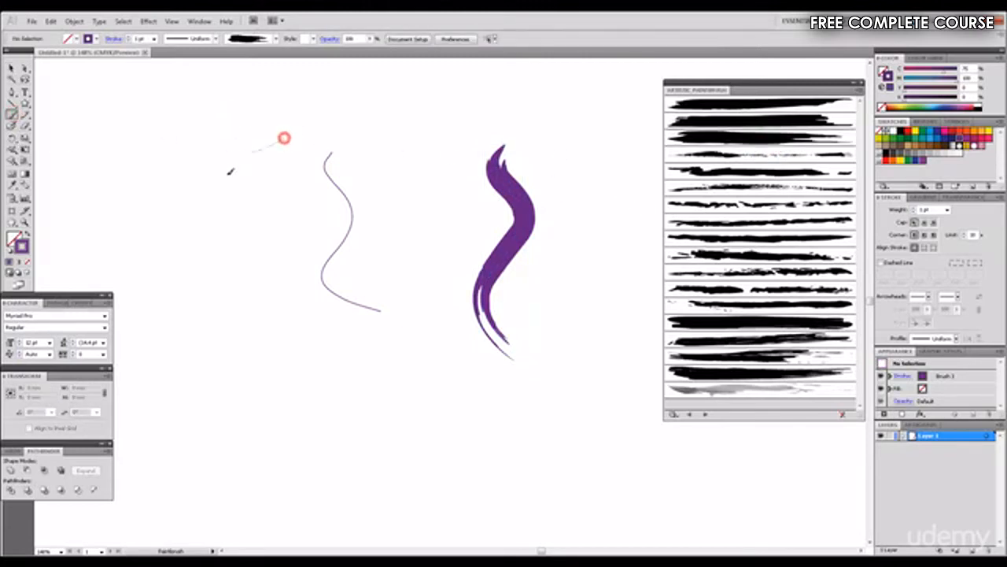
{"action": "left_click_drag", "start_coordinate": [230, 171], "coordinate": [240, 312]}
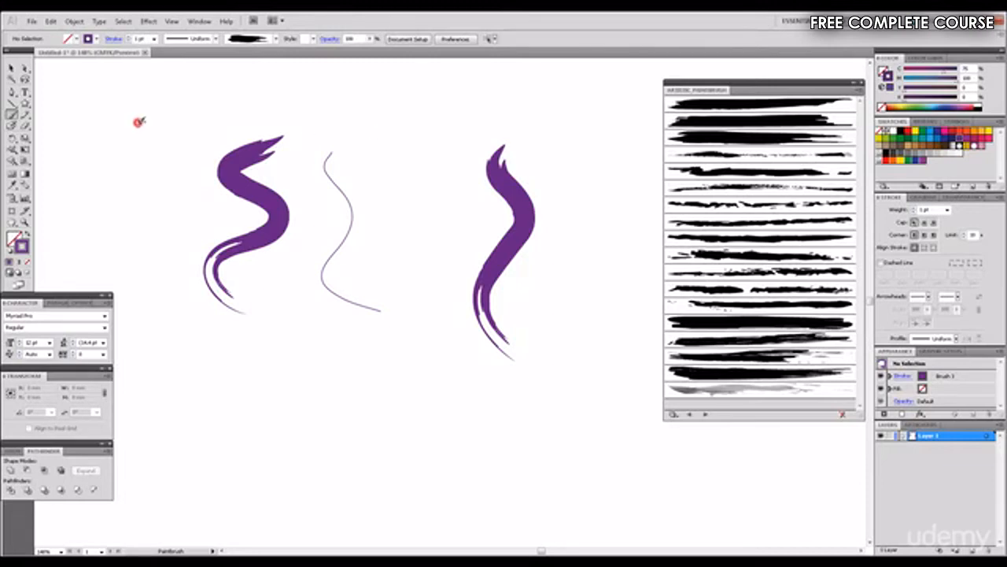
{"action": "mouse_move", "coordinate": [139, 121]}
{"action": "left_mouse_down"}
{"action": "mouse_move", "coordinate": [128, 131]}
{"action": "mouse_move", "coordinate": [153, 181]}
{"action": "mouse_move", "coordinate": [135, 252]}
{"action": "mouse_move", "coordinate": [155, 285]}
{"action": "left_mouse_up"}
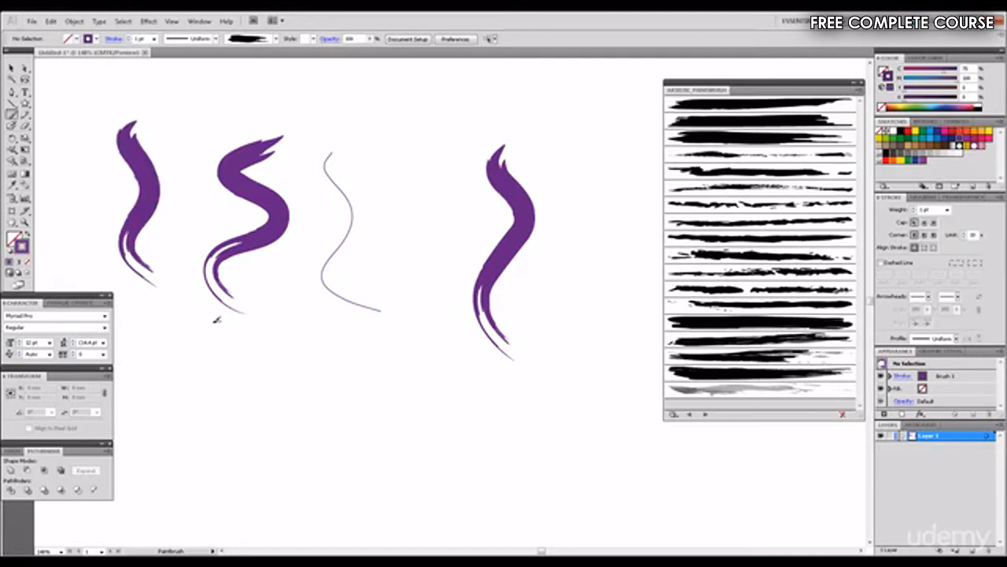
Step: Switch to the Artistic_Ink brush library and paint a horizontal stroke with its Fountain Pen brush below the left wavy strokes
{"action": "left_click", "coordinate": [705, 414]}
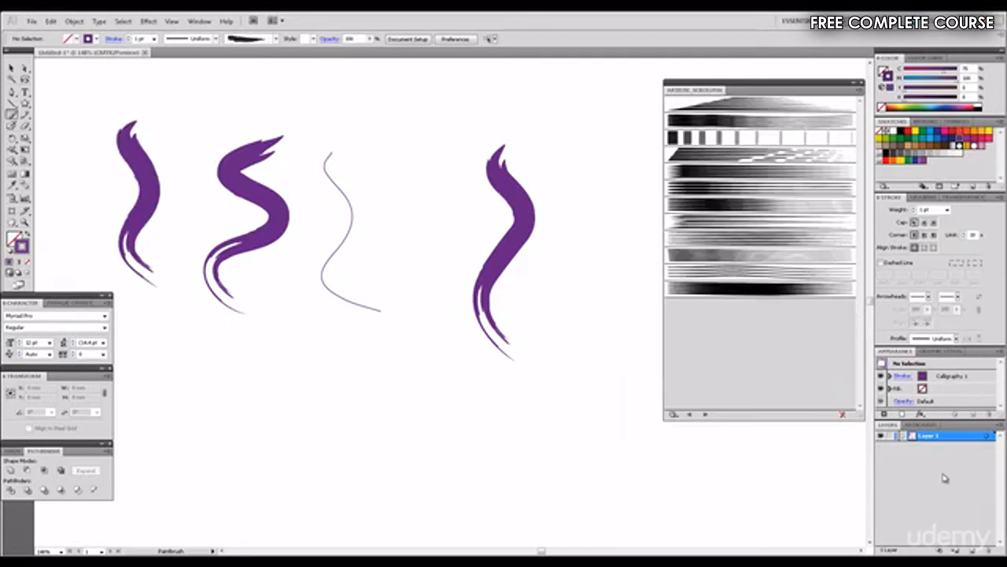
{"action": "left_click", "coordinate": [674, 414]}
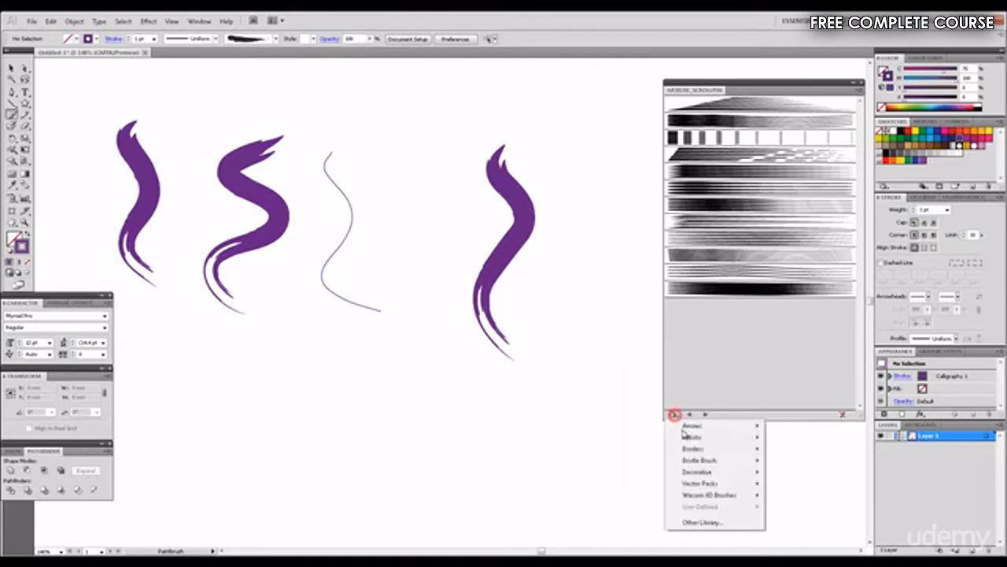
{"action": "mouse_move", "coordinate": [720, 438]}
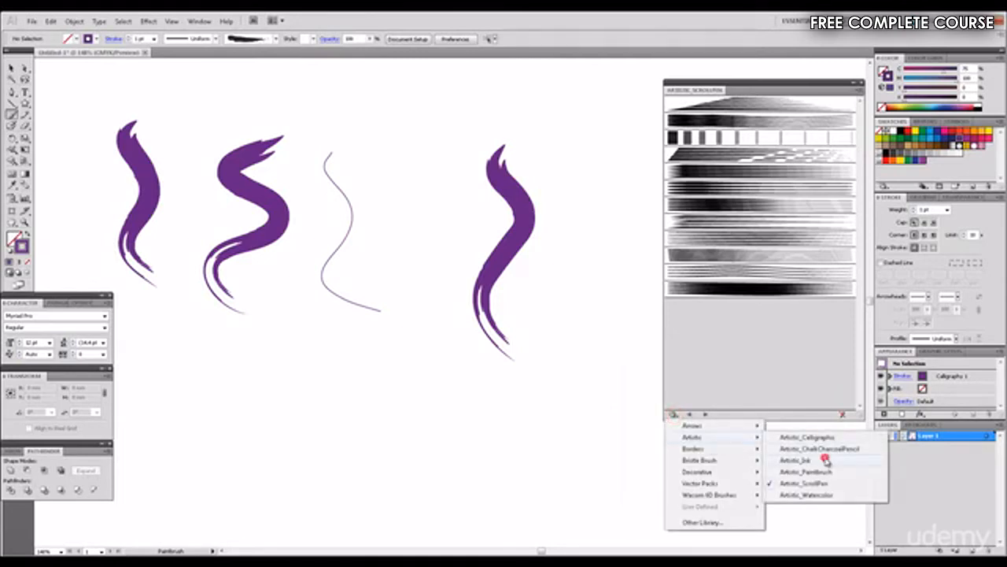
{"action": "left_click", "coordinate": [824, 460]}
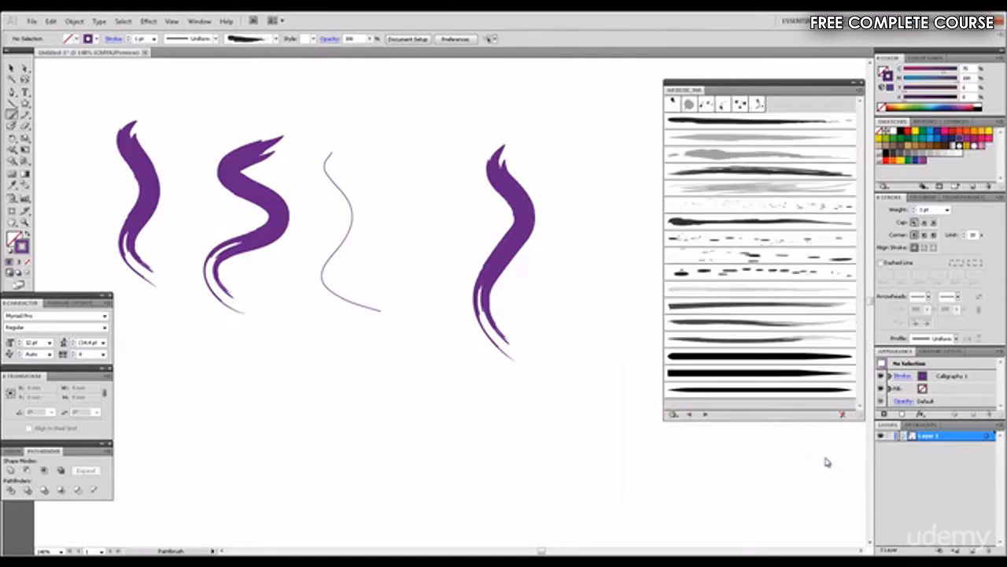
{"action": "left_click", "coordinate": [757, 222]}
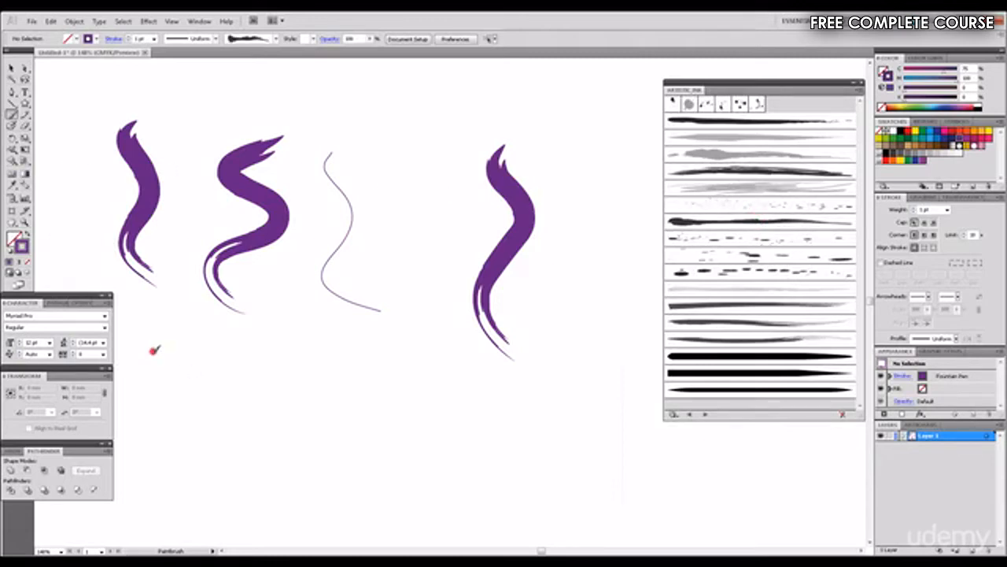
{"action": "mouse_move", "coordinate": [152, 349]}
{"action": "left_mouse_down"}
{"action": "mouse_move", "coordinate": [207, 338]}
{"action": "mouse_move", "coordinate": [332, 347]}
{"action": "left_mouse_up"}
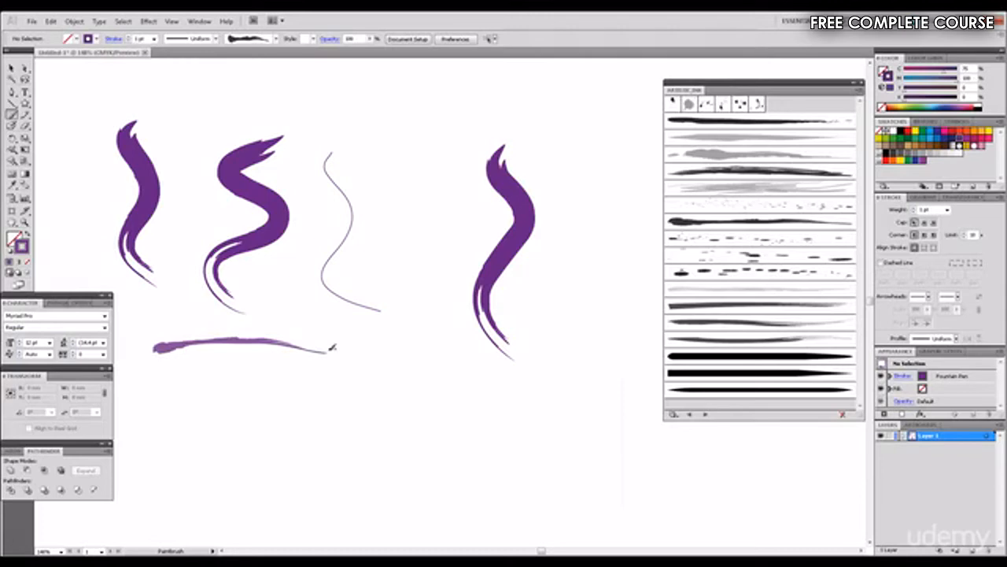
Step: Paint two vertical strokes flanking the tall wavy stroke, one with the Fountain Pen brush and the other with the Dry Ink 1 brush
{"action": "left_click_drag", "start_coordinate": [445, 124], "coordinate": [443, 276]}
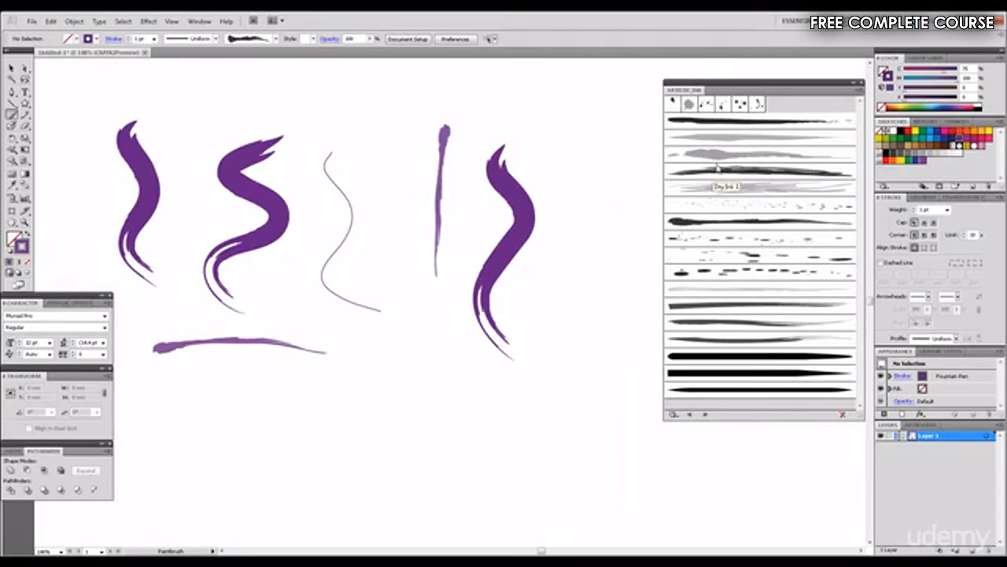
{"action": "left_click", "coordinate": [720, 177]}
{"action": "left_click_drag", "start_coordinate": [591, 140], "coordinate": [595, 274]}
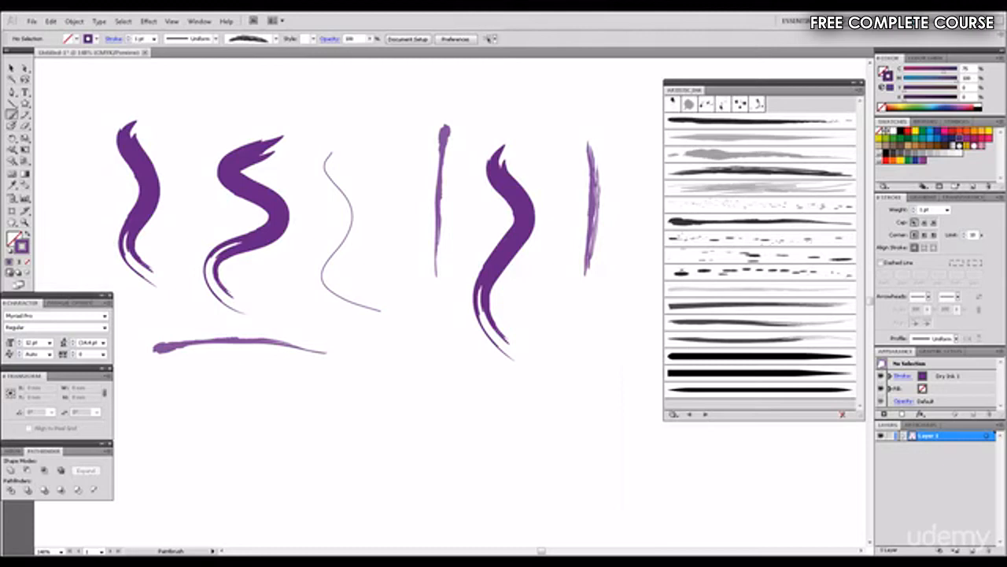
{"action": "key", "text": "v"}
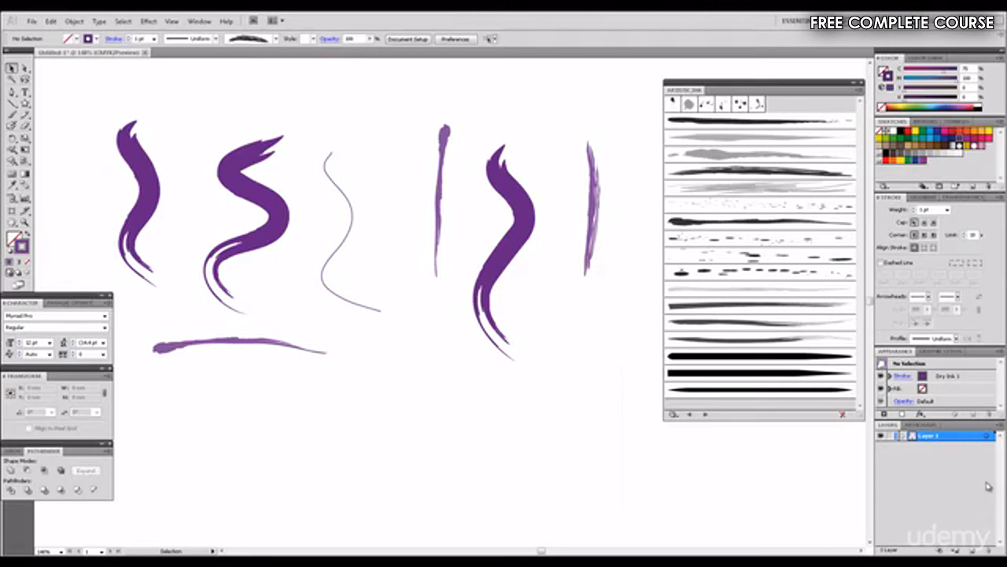
Step: Try erasing along the tall wavy stroke with the Eraser tool, and undo all the erasures
{"action": "left_click", "coordinate": [26, 128]}
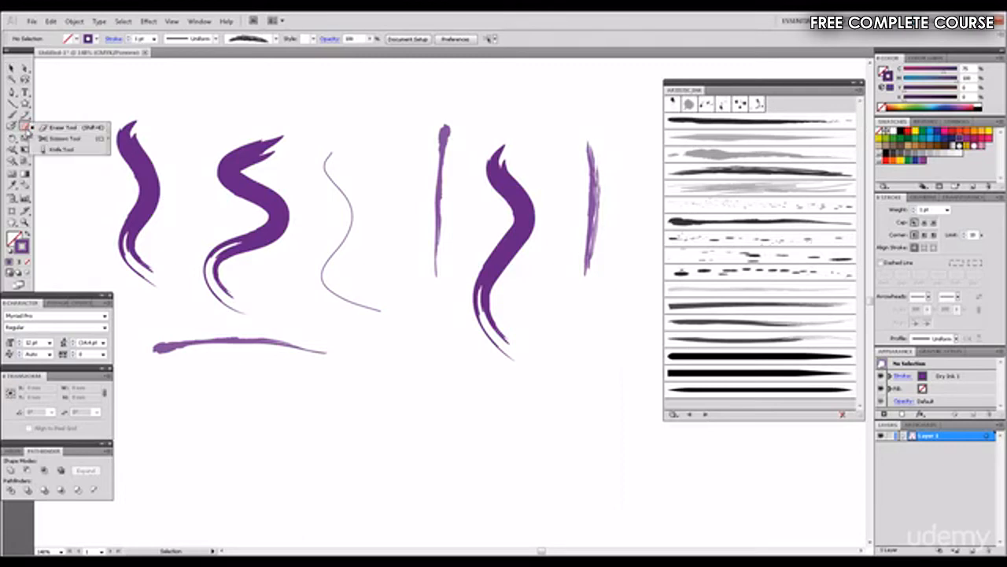
{"action": "left_click", "coordinate": [59, 128]}
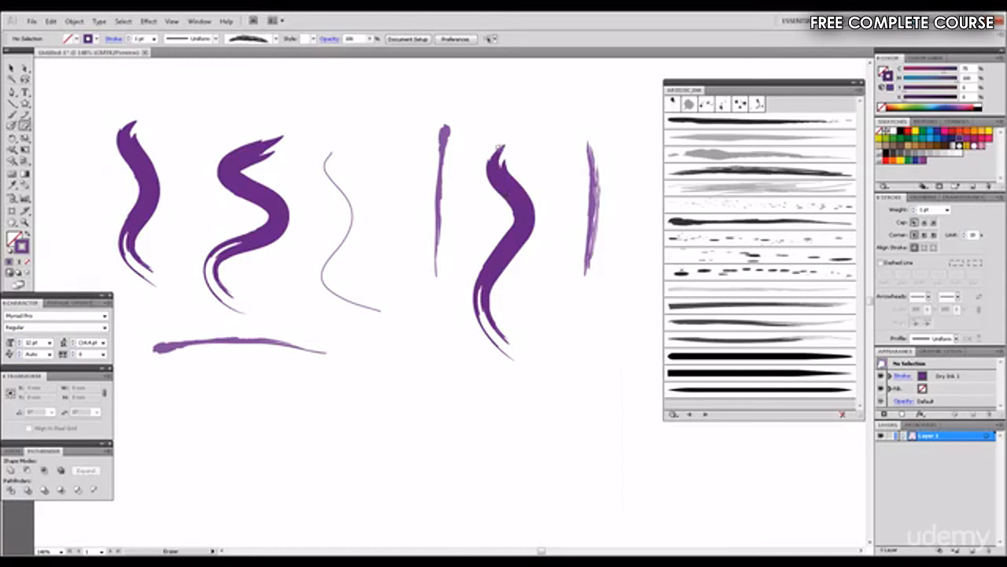
{"action": "mouse_move", "coordinate": [497, 147]}
{"action": "left_mouse_down"}
{"action": "mouse_move", "coordinate": [526, 222]}
{"action": "mouse_move", "coordinate": [518, 235]}
{"action": "left_mouse_up"}
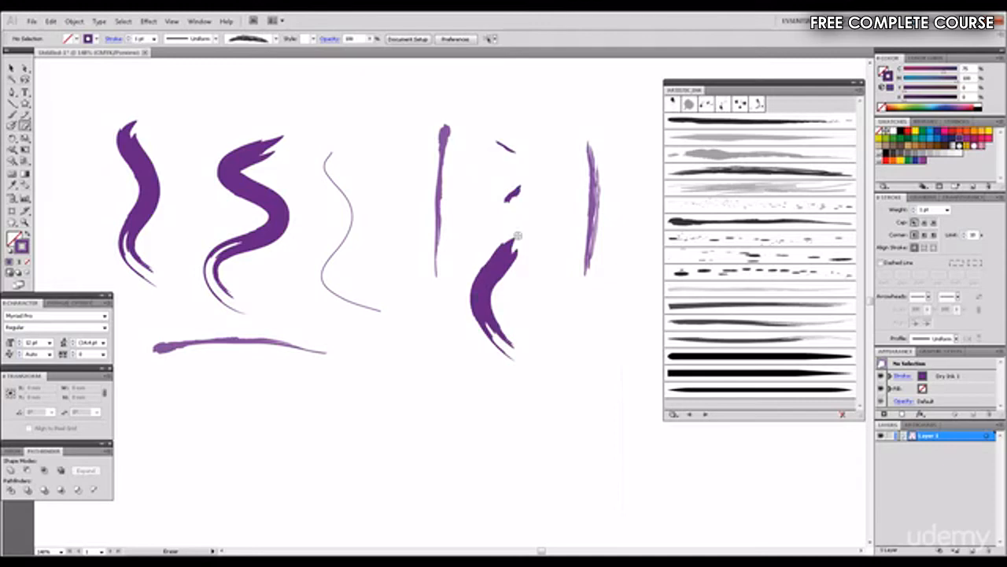
{"action": "mouse_move", "coordinate": [521, 187]}
{"action": "left_mouse_down"}
{"action": "mouse_move", "coordinate": [501, 202]}
{"action": "mouse_move", "coordinate": [503, 144]}
{"action": "left_mouse_up"}
{"action": "mouse_move", "coordinate": [516, 239]}
{"action": "left_mouse_down"}
{"action": "mouse_move", "coordinate": [481, 290]}
{"action": "mouse_move", "coordinate": [502, 329]}
{"action": "left_mouse_up"}
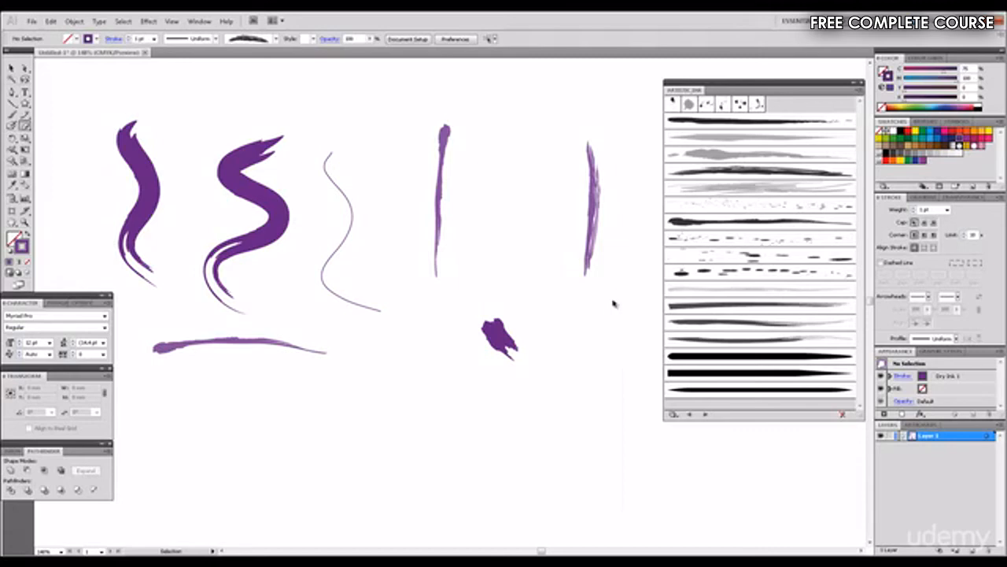
{"action": "key", "text": "ctrl+z"}
{"action": "key", "text": "ctrl+z"}
{"action": "key", "text": "ctrl+z"}
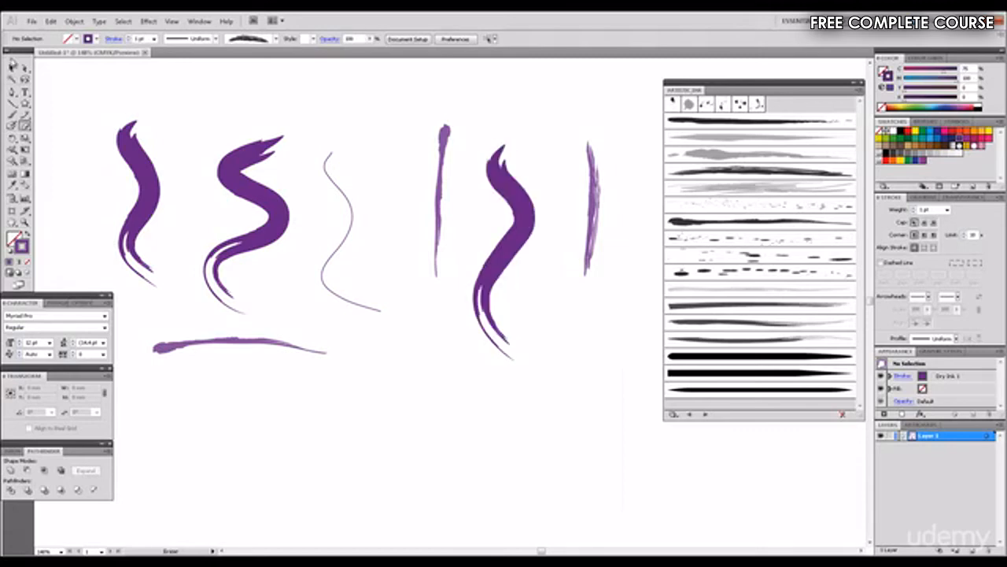
Step: Expand the appearance of the tall wavy brush stroke and reselect the resulting outlined shape
{"action": "left_click", "coordinate": [12, 68]}
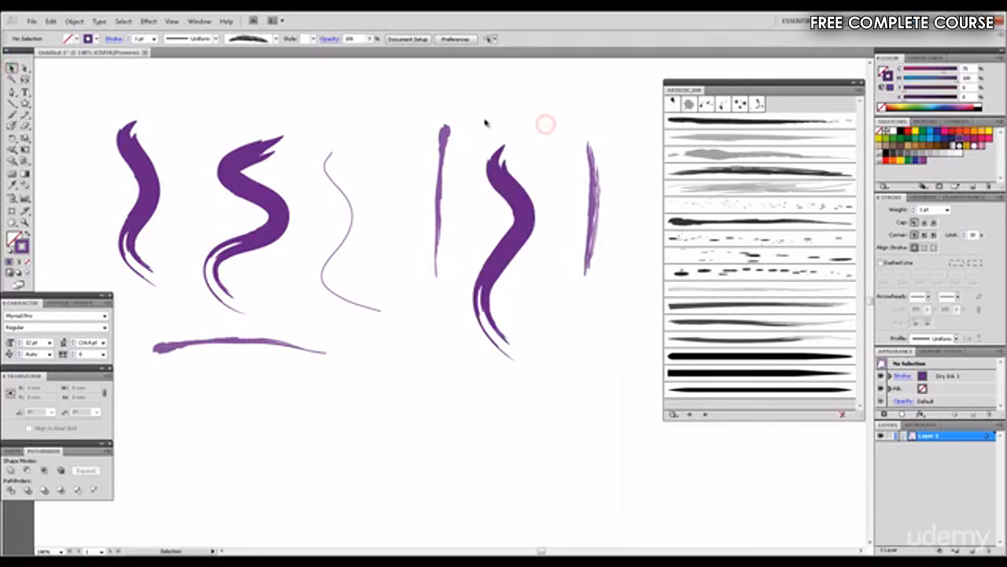
{"action": "left_click_drag", "start_coordinate": [477, 122], "coordinate": [532, 265]}
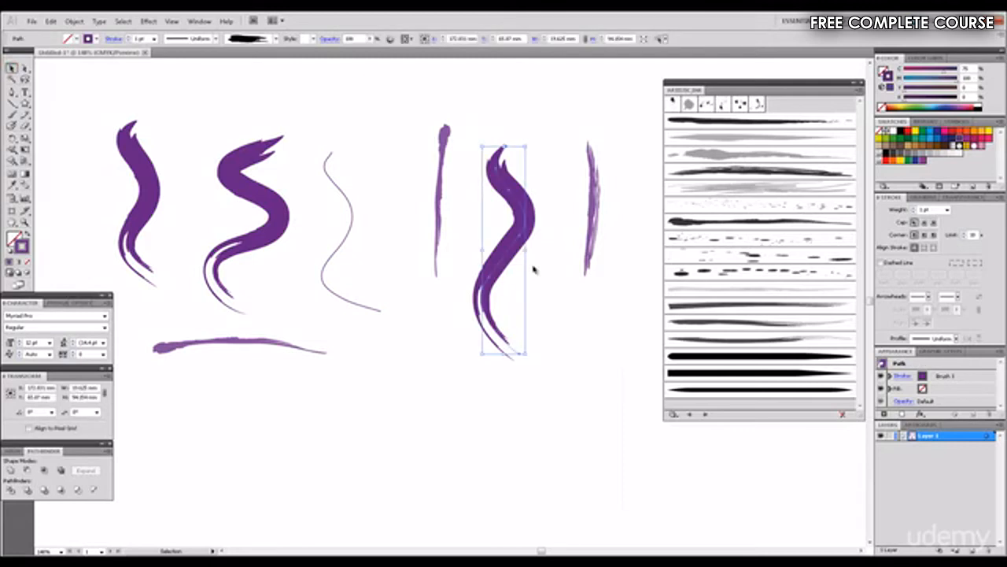
{"action": "left_click", "coordinate": [73, 21]}
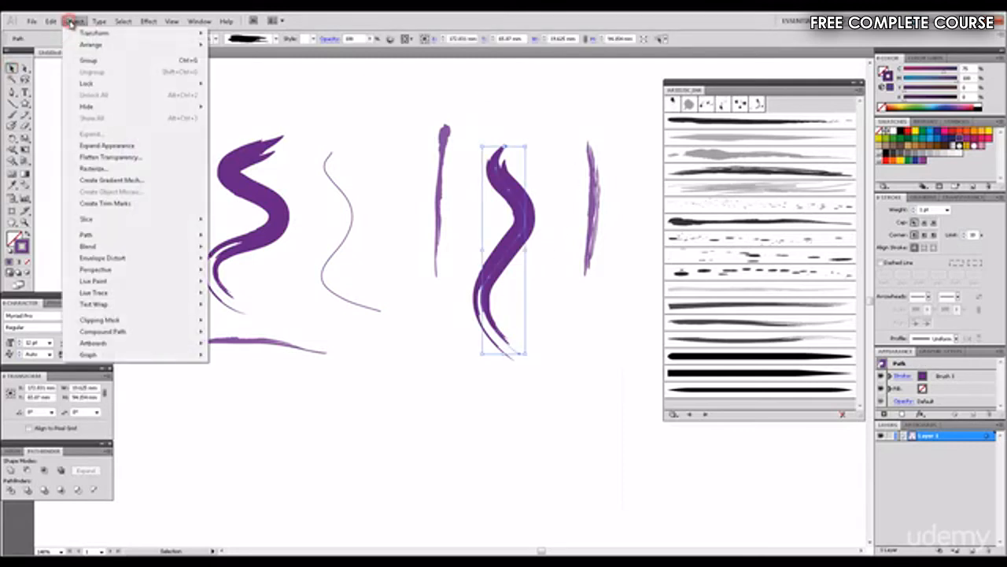
{"action": "left_click", "coordinate": [135, 146]}
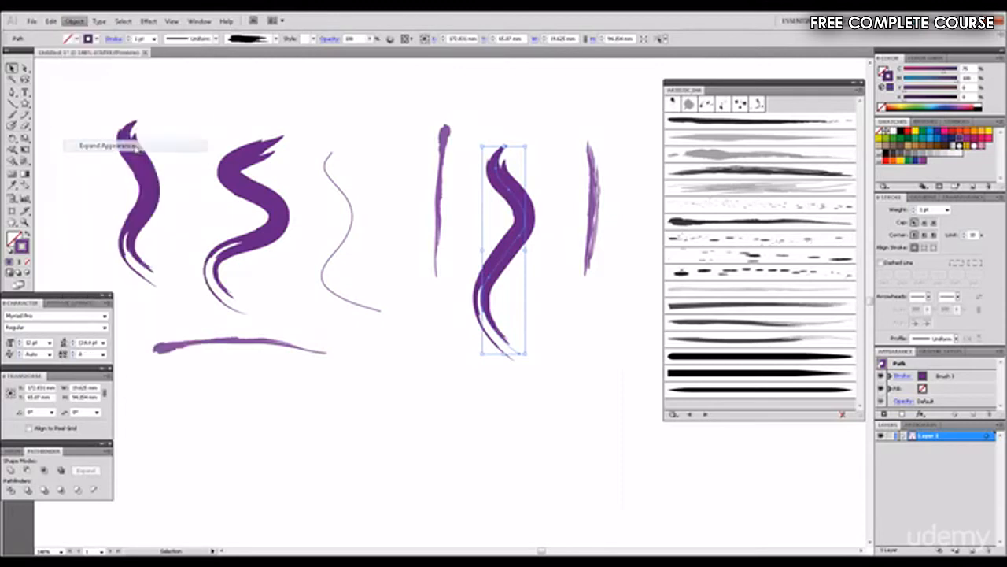
{"action": "left_click", "coordinate": [528, 100]}
{"action": "left_click", "coordinate": [519, 196]}
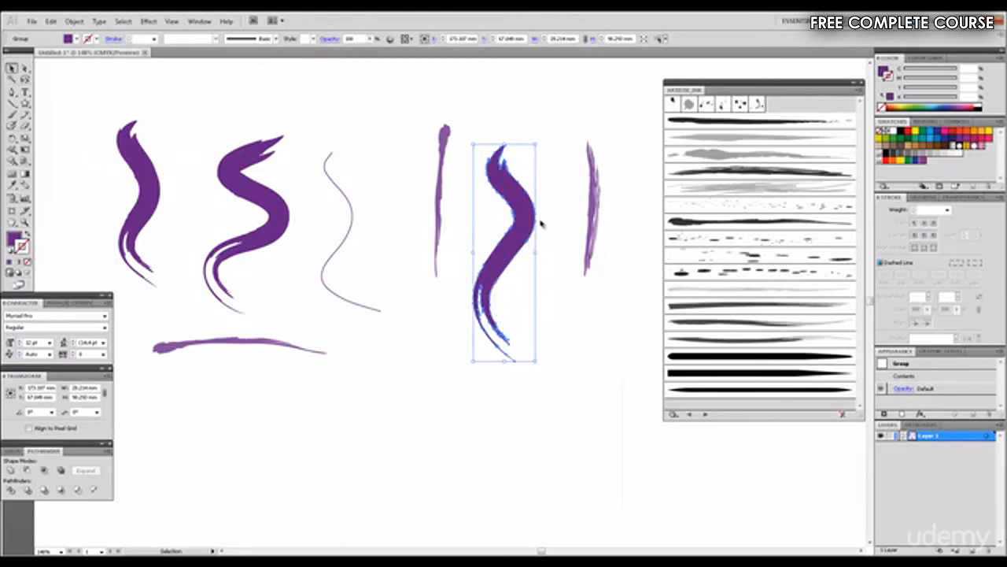
{"action": "left_click", "coordinate": [512, 103]}
{"action": "left_click", "coordinate": [510, 189]}
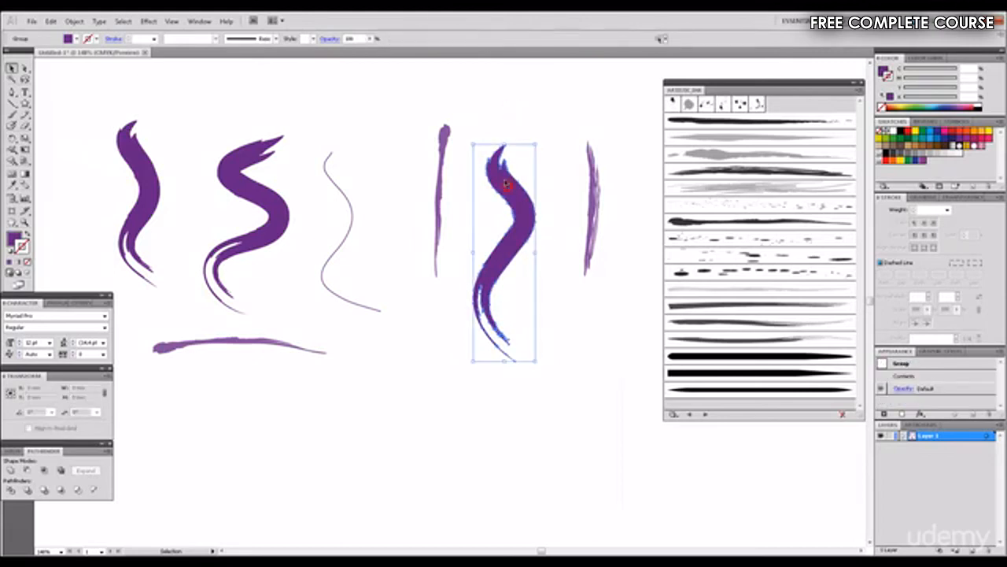
Step: Erase the upper-left edge and tip of the expanded wavy shape with the Eraser tool, and deselect it
{"action": "left_click", "coordinate": [23, 125]}
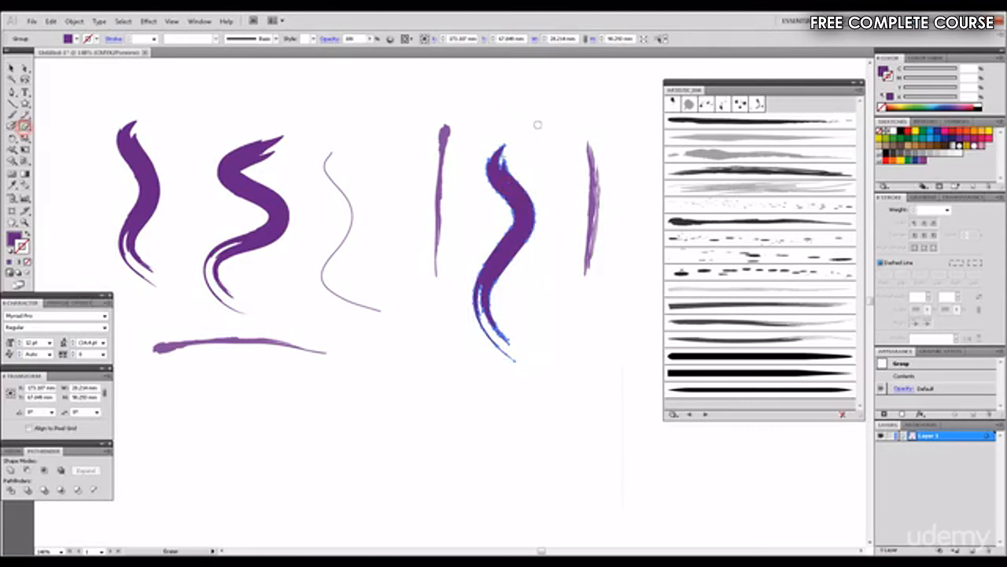
{"action": "mouse_move", "coordinate": [503, 146]}
{"action": "left_mouse_down"}
{"action": "mouse_move", "coordinate": [486, 174]}
{"action": "mouse_move", "coordinate": [508, 206]}
{"action": "left_mouse_up"}
{"action": "left_click_drag", "start_coordinate": [509, 137], "coordinate": [492, 169]}
{"action": "left_click_drag", "start_coordinate": [509, 209], "coordinate": [507, 216]}
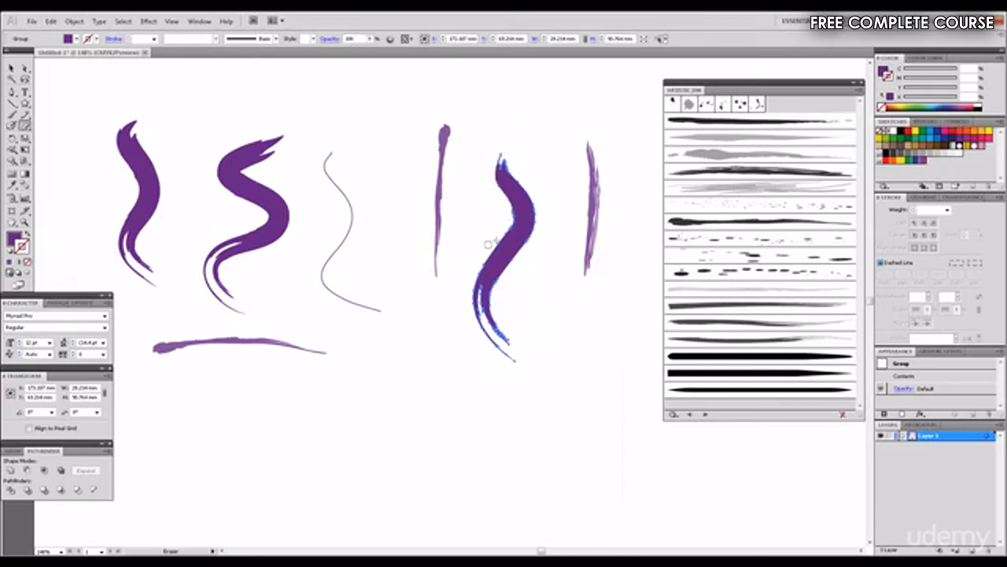
{"action": "left_click", "coordinate": [13, 68]}
{"action": "left_click", "coordinate": [225, 94]}
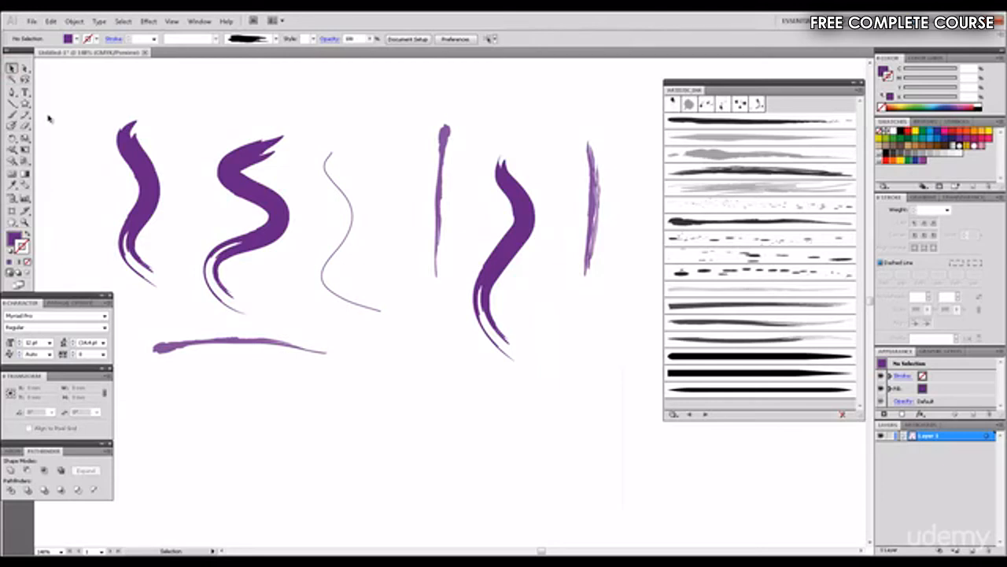
Step: Draw a purple-filled square about 24 mm wide above the thin wavy path with the Rectangle tool
{"action": "left_click", "coordinate": [25, 69]}
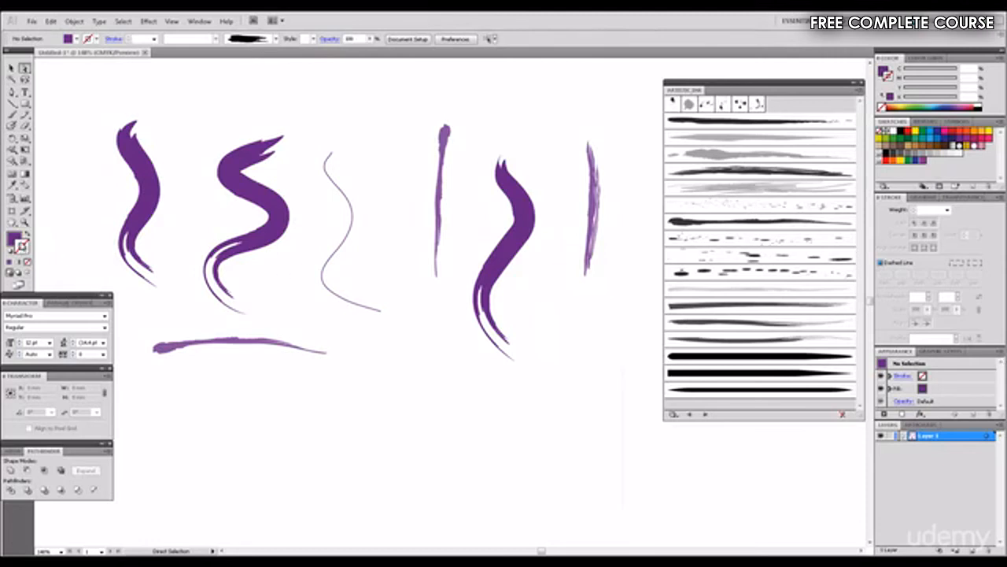
{"action": "left_click", "coordinate": [14, 234]}
{"action": "left_click", "coordinate": [24, 103]}
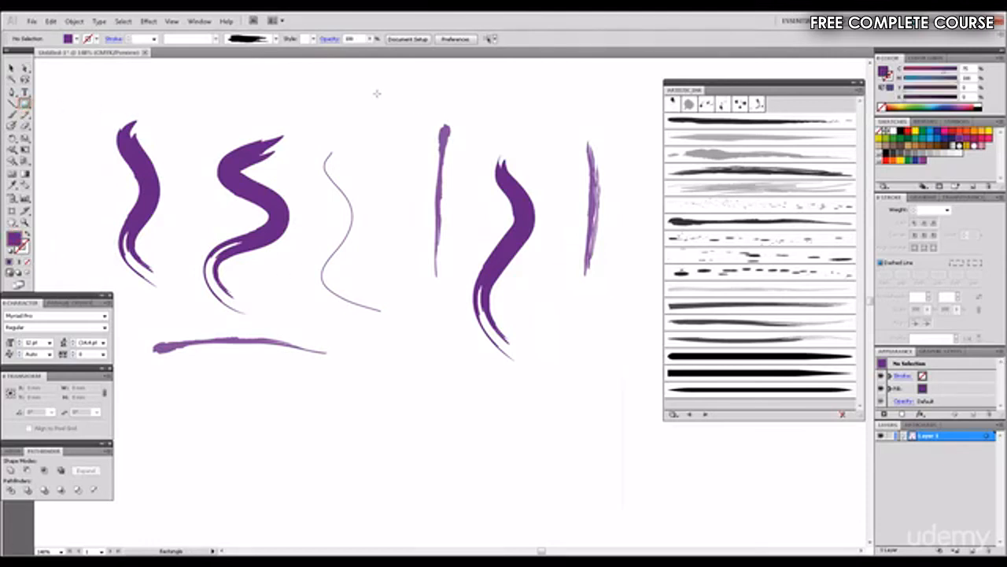
{"action": "left_click_drag", "start_coordinate": [371, 91], "coordinate": [423, 145]}
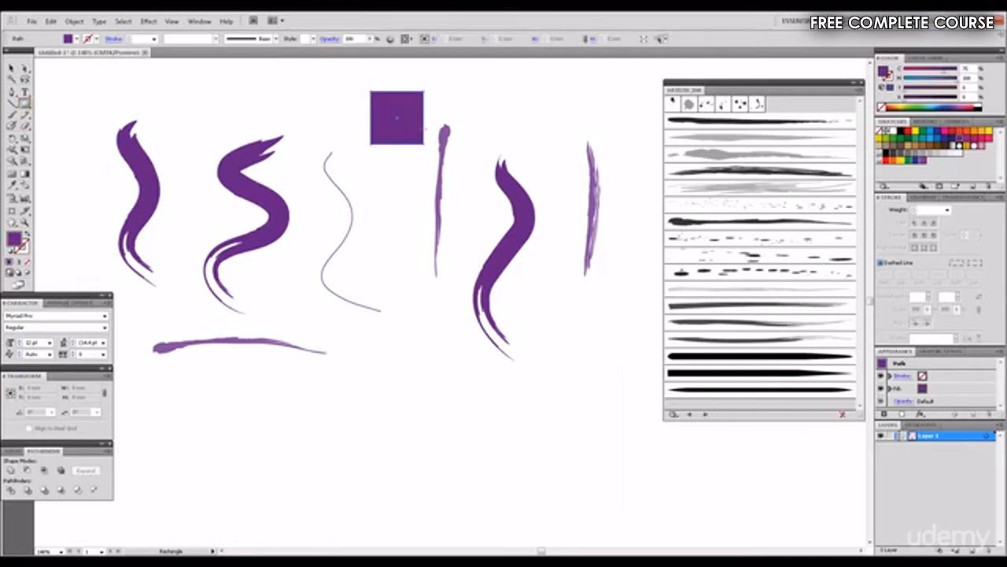
Step: Erase a continuous zigzag across the purple square with the Eraser tool, and deselect the pieces
{"action": "left_click", "coordinate": [25, 126]}
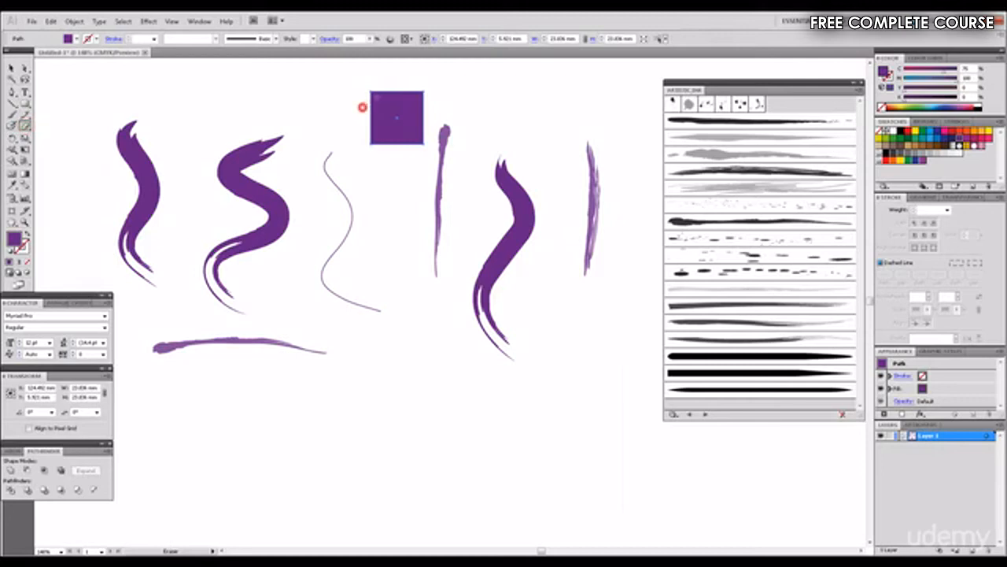
{"action": "mouse_move", "coordinate": [365, 103]}
{"action": "left_mouse_down"}
{"action": "mouse_move", "coordinate": [377, 96]}
{"action": "mouse_move", "coordinate": [374, 116]}
{"action": "mouse_move", "coordinate": [398, 100]}
{"action": "mouse_move", "coordinate": [384, 146]}
{"action": "mouse_move", "coordinate": [412, 117]}
{"action": "mouse_move", "coordinate": [411, 145]}
{"action": "mouse_move", "coordinate": [425, 139]}
{"action": "mouse_move", "coordinate": [423, 118]}
{"action": "left_mouse_up"}
{"action": "left_click", "coordinate": [11, 68]}
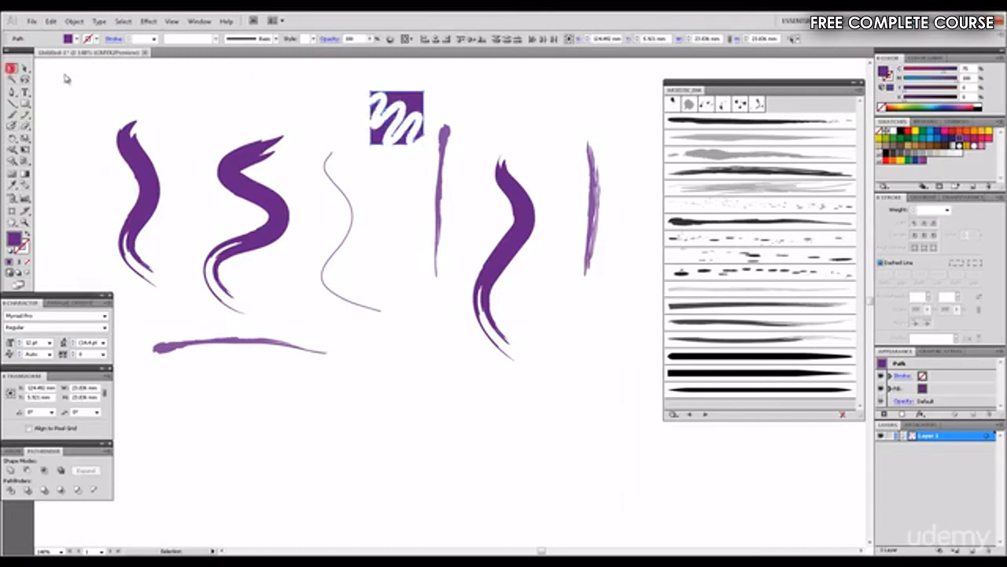
{"action": "left_click", "coordinate": [211, 83]}
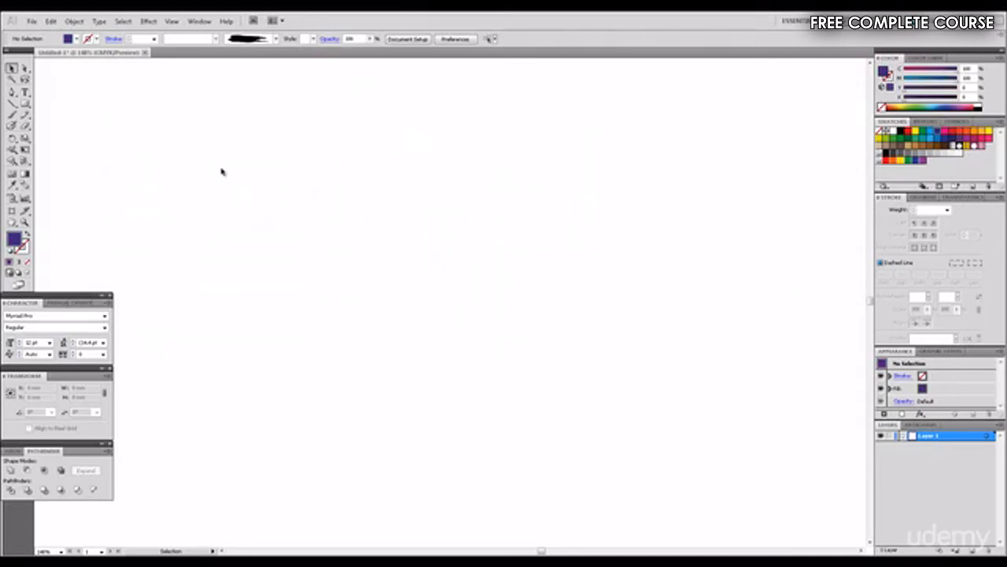
Step: Draw a dark blue circle about 21 mm in diameter with the Ellipse tool and move it down and to the right
{"action": "left_click", "coordinate": [26, 103]}
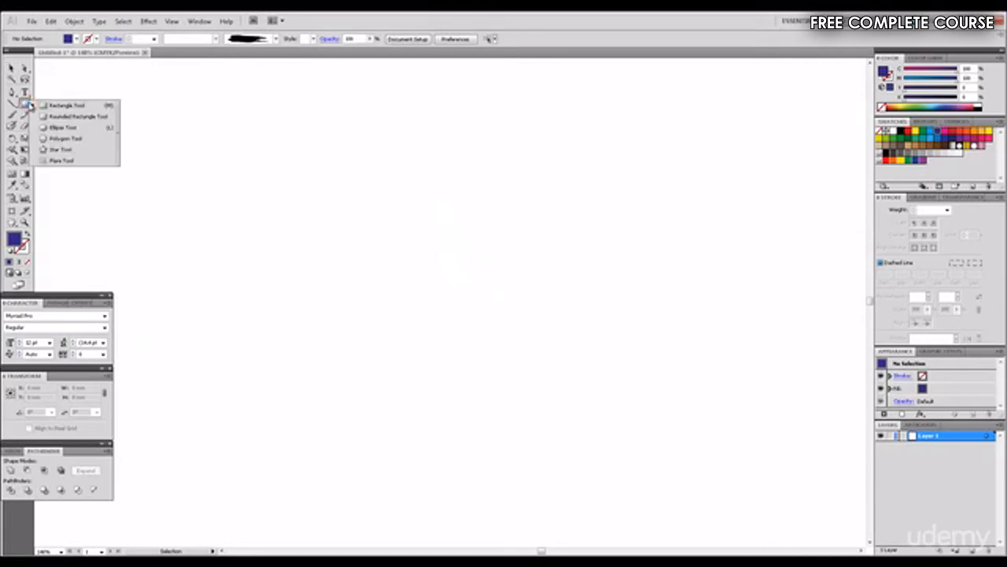
{"action": "left_click", "coordinate": [63, 128]}
{"action": "left_click_drag", "start_coordinate": [398, 194], "coordinate": [446, 242]}
{"action": "left_click", "coordinate": [8, 69]}
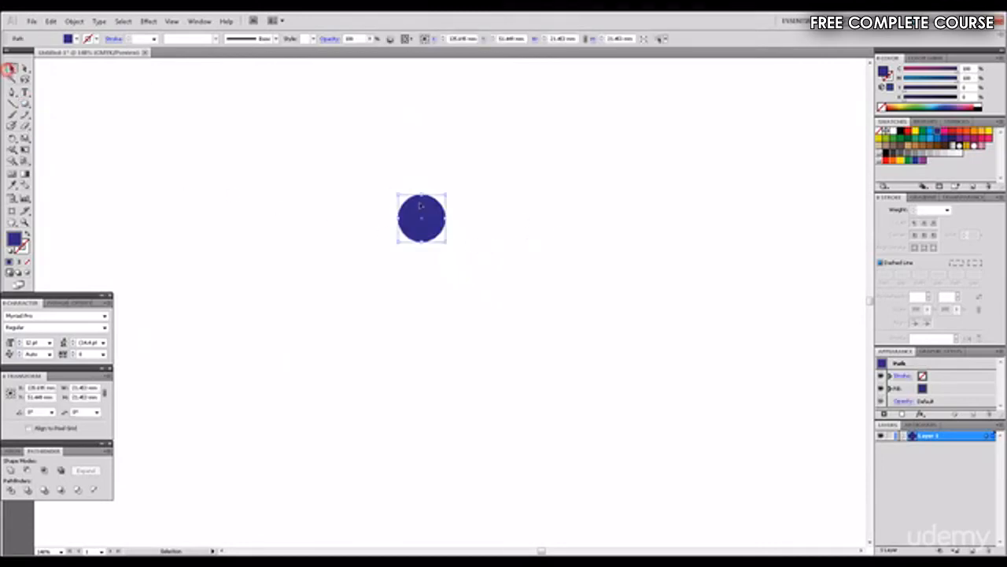
{"action": "left_click_drag", "start_coordinate": [420, 210], "coordinate": [469, 258]}
{"action": "left_click", "coordinate": [480, 187]}
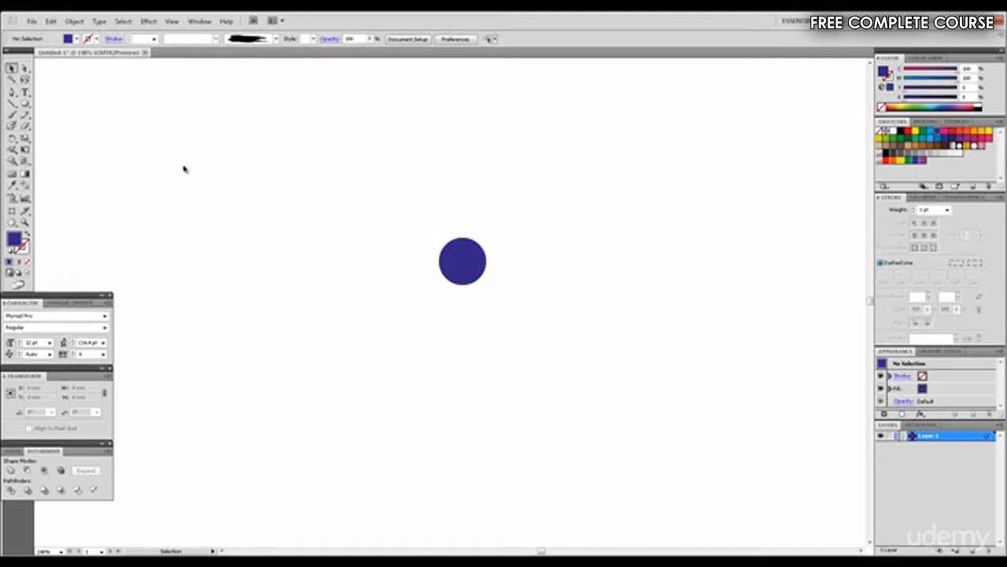
Step: Enlarge and reposition the circle, and scale it back down to about 24 mm in diameter
{"action": "left_click", "coordinate": [471, 266]}
{"action": "left_click_drag", "start_coordinate": [486, 251], "coordinate": [547, 175]}
{"action": "left_click_drag", "start_coordinate": [504, 236], "coordinate": [484, 284]}
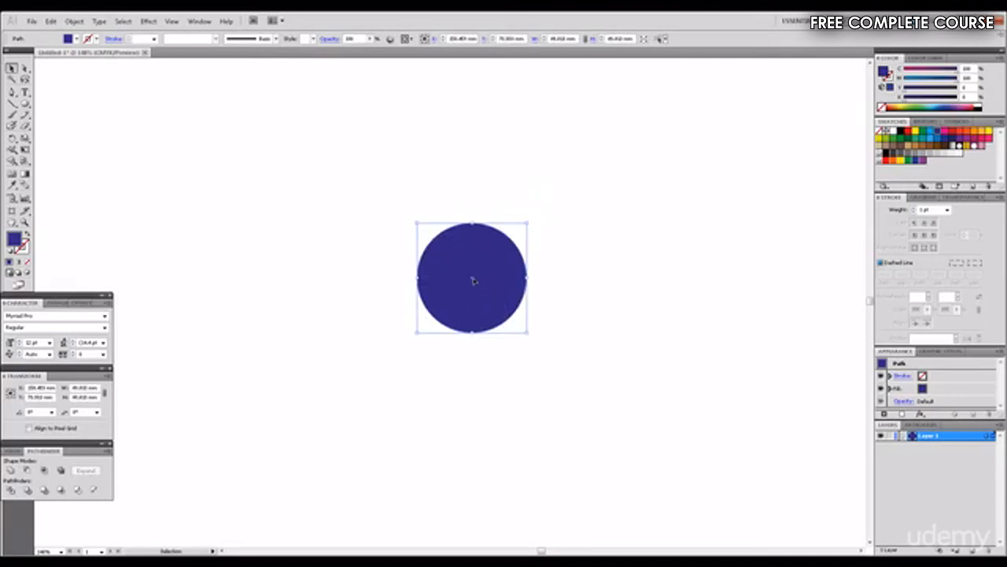
{"action": "left_click_drag", "start_coordinate": [529, 223], "coordinate": [474, 209]}
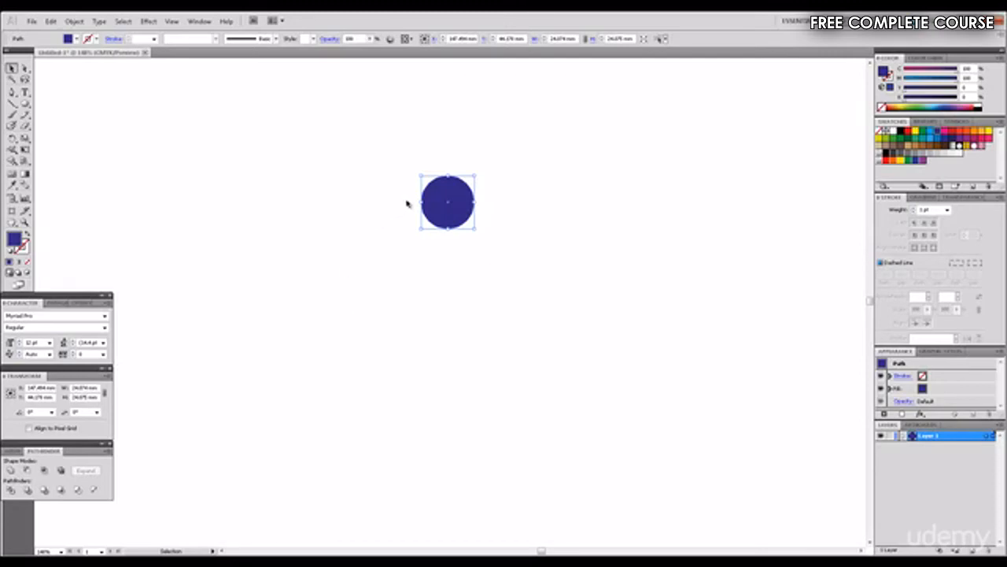
Step: Set a rotation pivot below the circle, try rotating the circle clockwise around it, and undo the rotation
{"action": "left_click", "coordinate": [12, 139]}
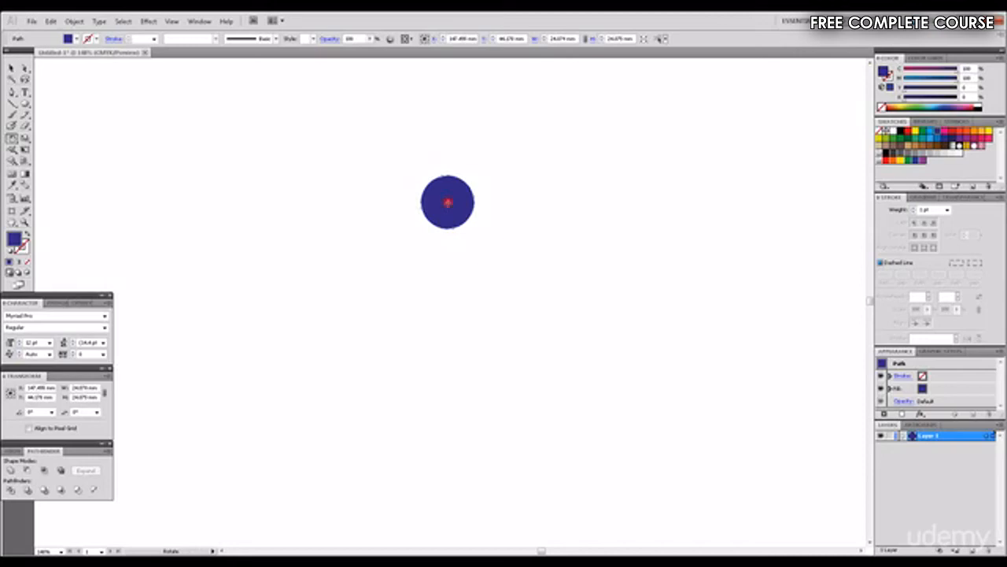
{"action": "left_click", "coordinate": [445, 293]}
{"action": "left_click_drag", "start_coordinate": [463, 201], "coordinate": [577, 228]}
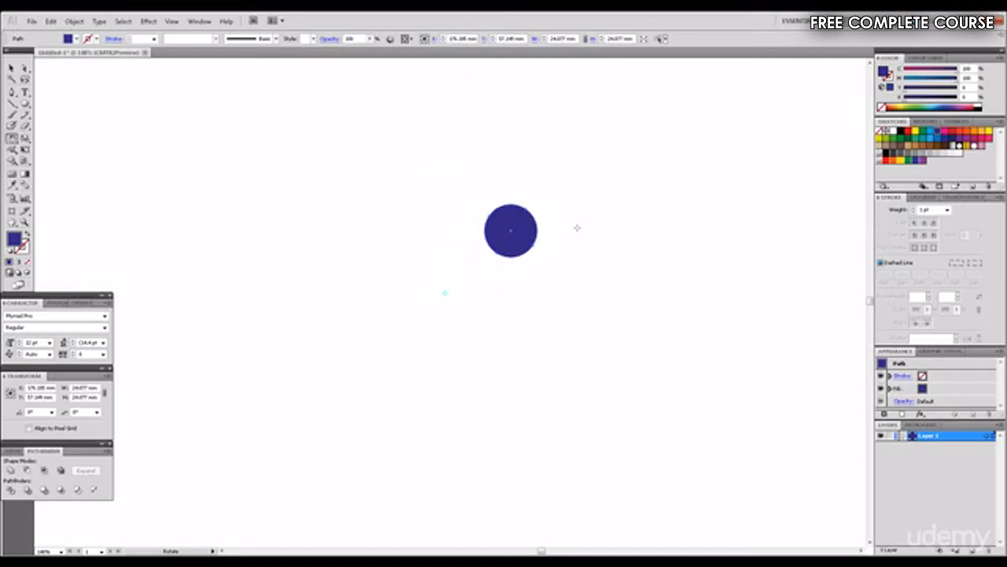
{"action": "key", "text": "ctrl+z"}
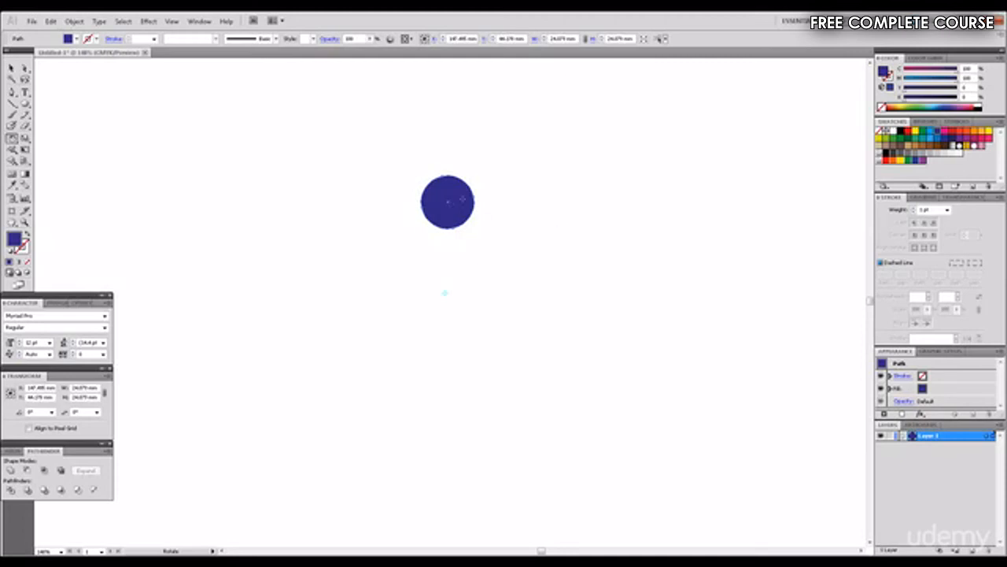
Step: Rotate a copy of the circle clockwise around the pivot below it, and repeat the transformation to complete a ring of eight circles
{"action": "left_click_drag", "start_coordinate": [462, 199], "coordinate": [507, 231]}
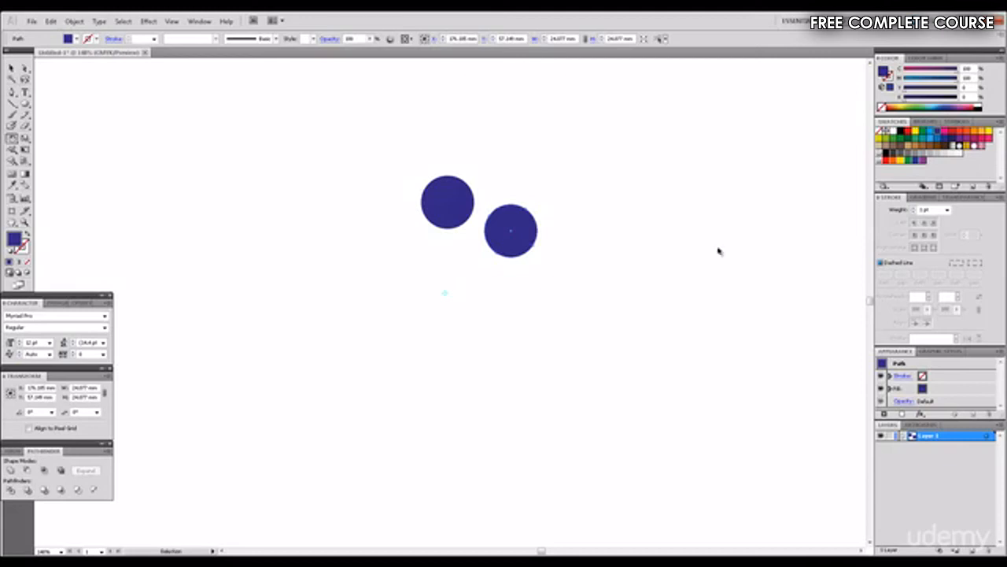
{"action": "key", "text": "ctrl+d"}
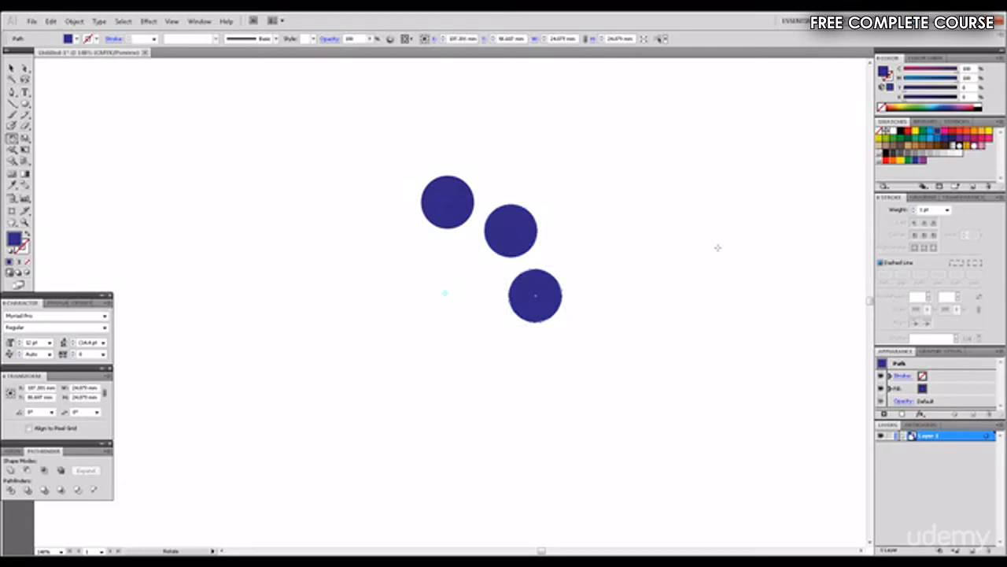
{"action": "key", "text": "ctrl+d"}
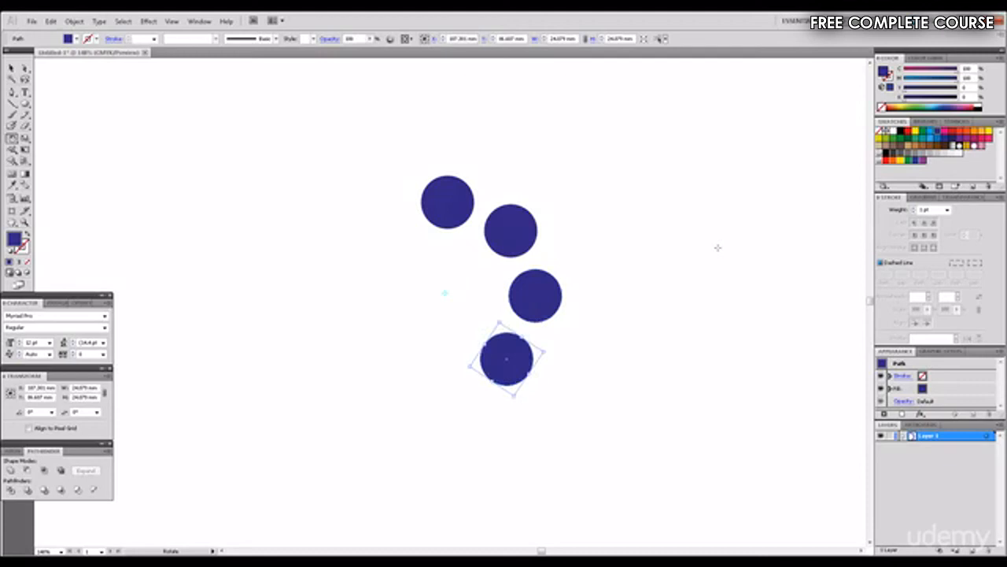
{"action": "key", "text": "ctrl+d"}
{"action": "key", "text": "ctrl+d"}
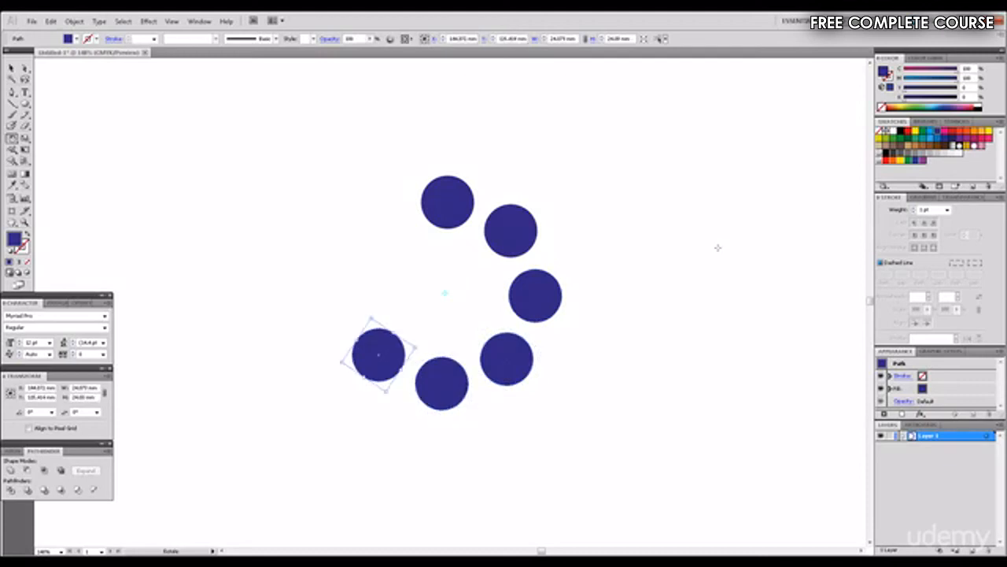
{"action": "key", "text": "ctrl+d"}
{"action": "key", "text": "ctrl+d"}
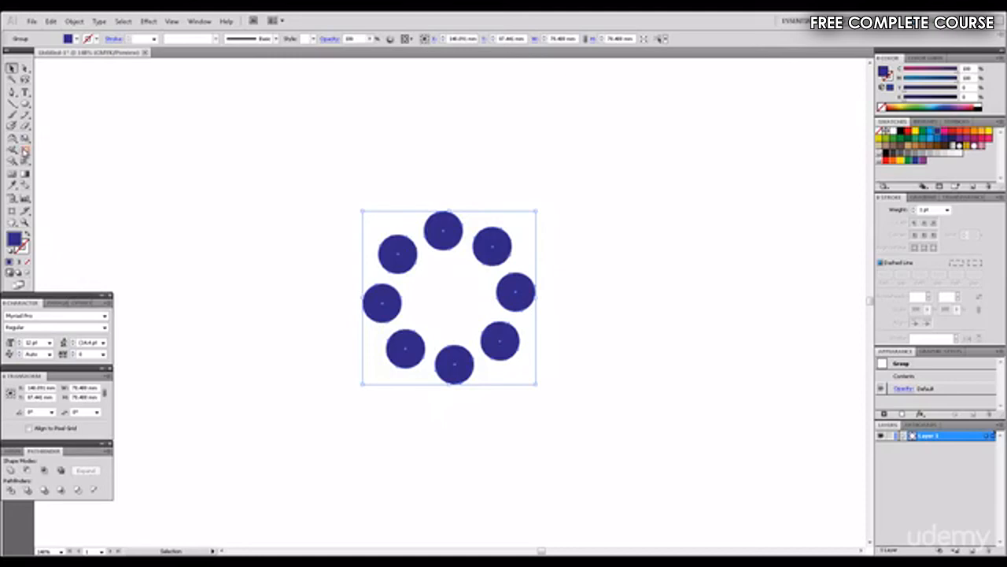
Step: Shear the grouped ring of circles horizontally to the right with Free Transform to nearly twice its width, and deselect it
{"action": "left_click", "coordinate": [26, 150]}
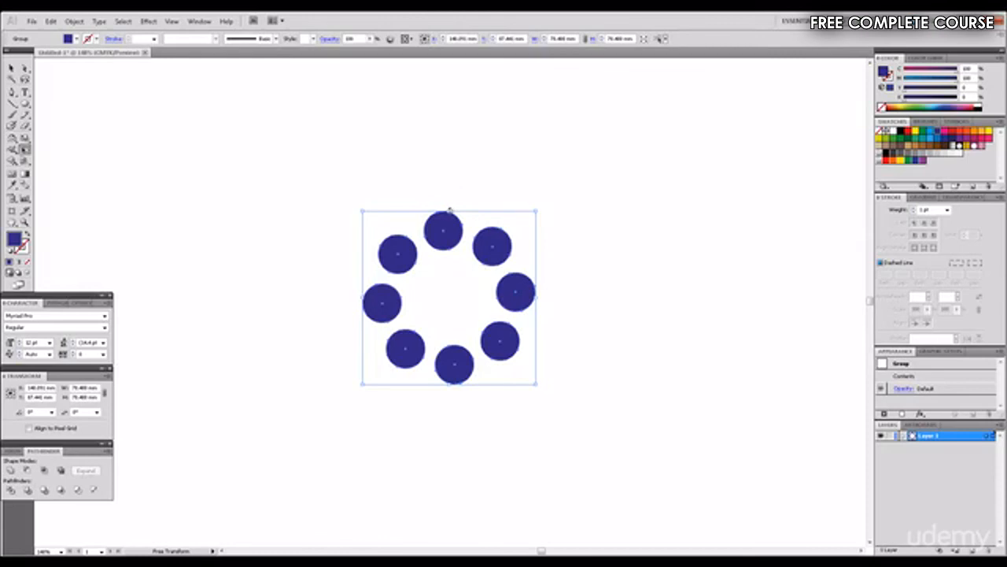
{"action": "key", "text": "ctrl"}
{"action": "left_click", "coordinate": [450, 210], "text": "ctrl"}
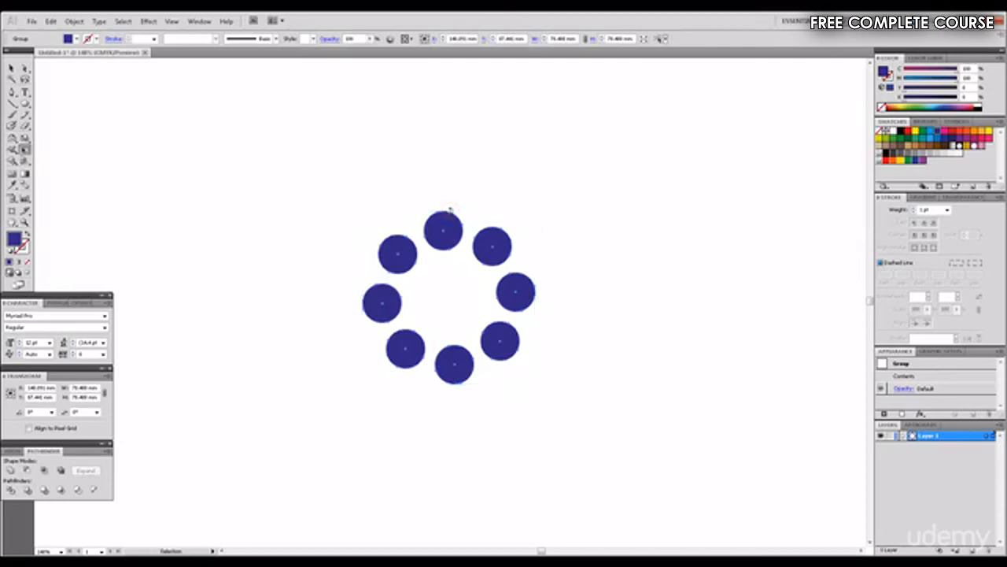
{"action": "left_click", "coordinate": [459, 193]}
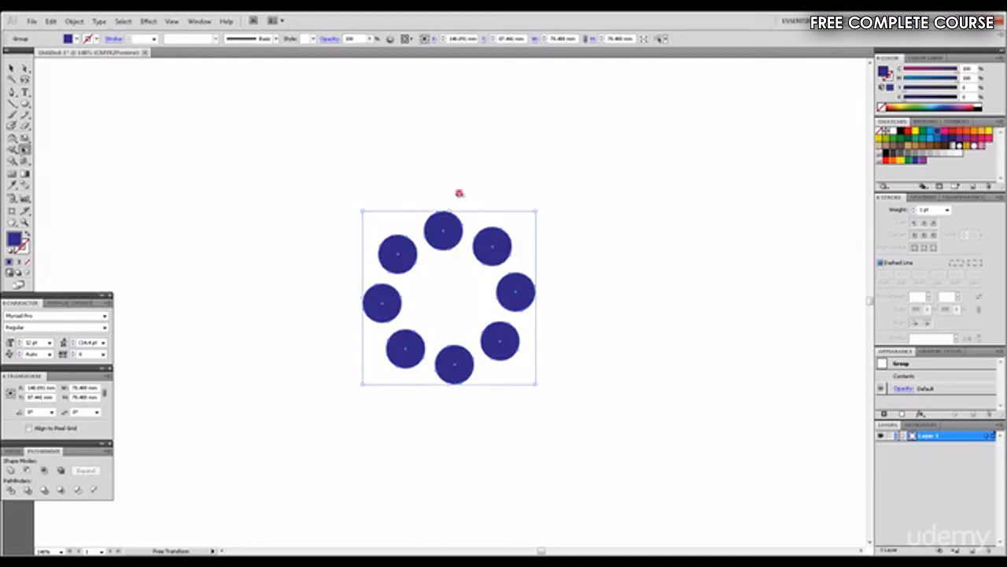
{"action": "left_click_drag", "start_coordinate": [450, 211], "coordinate": [716, 291]}
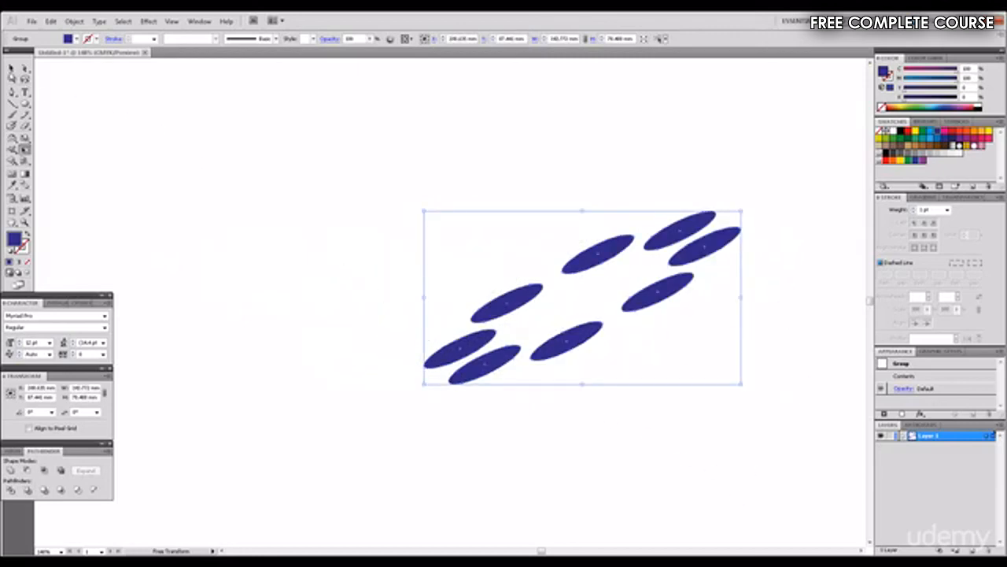
{"action": "left_click", "coordinate": [11, 70]}
{"action": "left_click", "coordinate": [189, 166]}
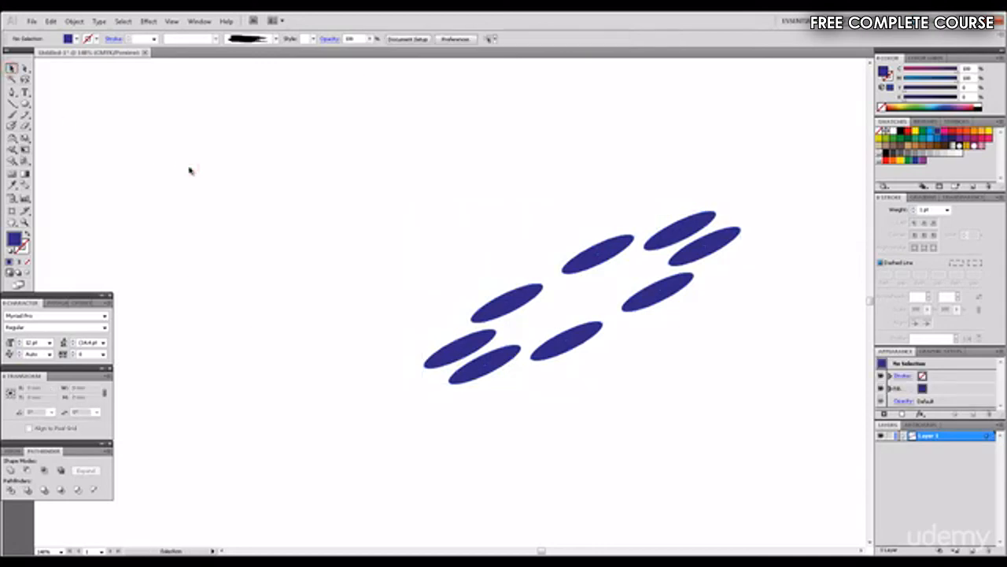